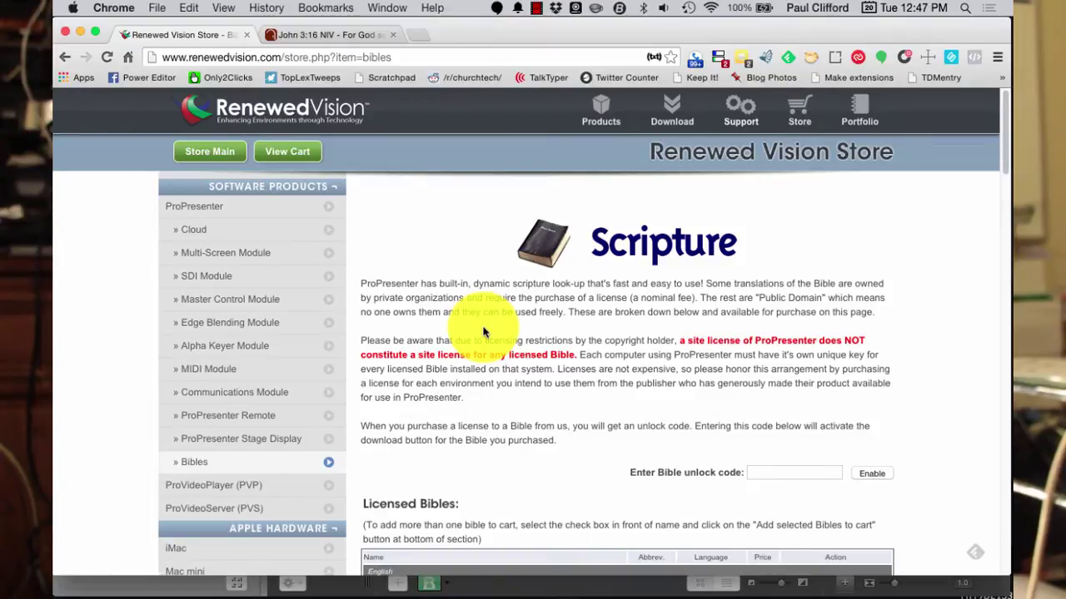
# - Examine the licensed Bibles on the Scripture store page, including their translations, languages and prices
pyautogui.scroll(-5, 458, 297)
pyautogui.scroll(-1, 462, 301)
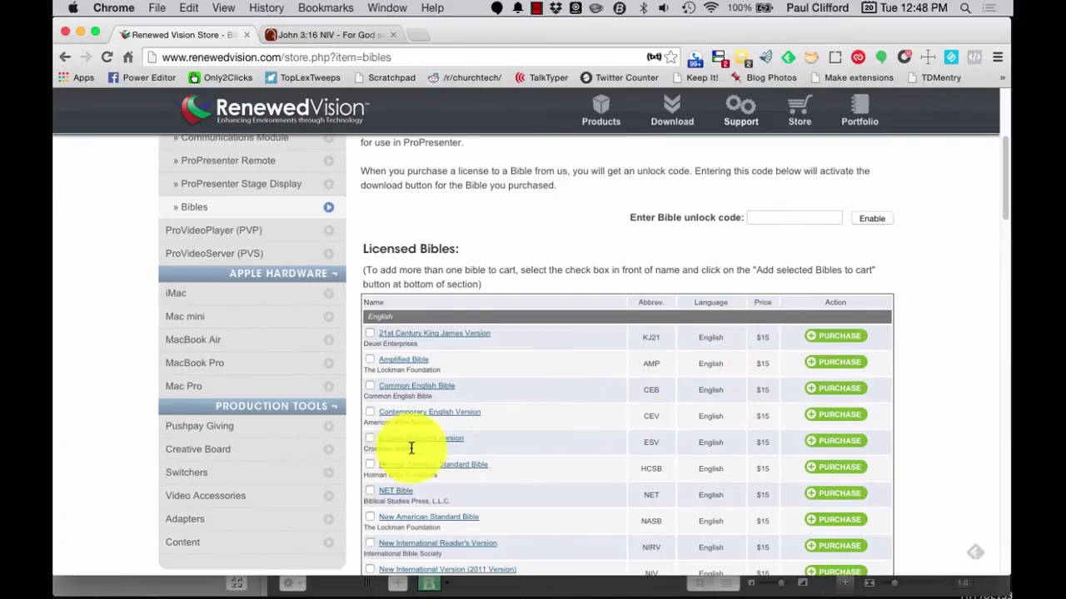
pyautogui.scroll(-3, 585, 475)
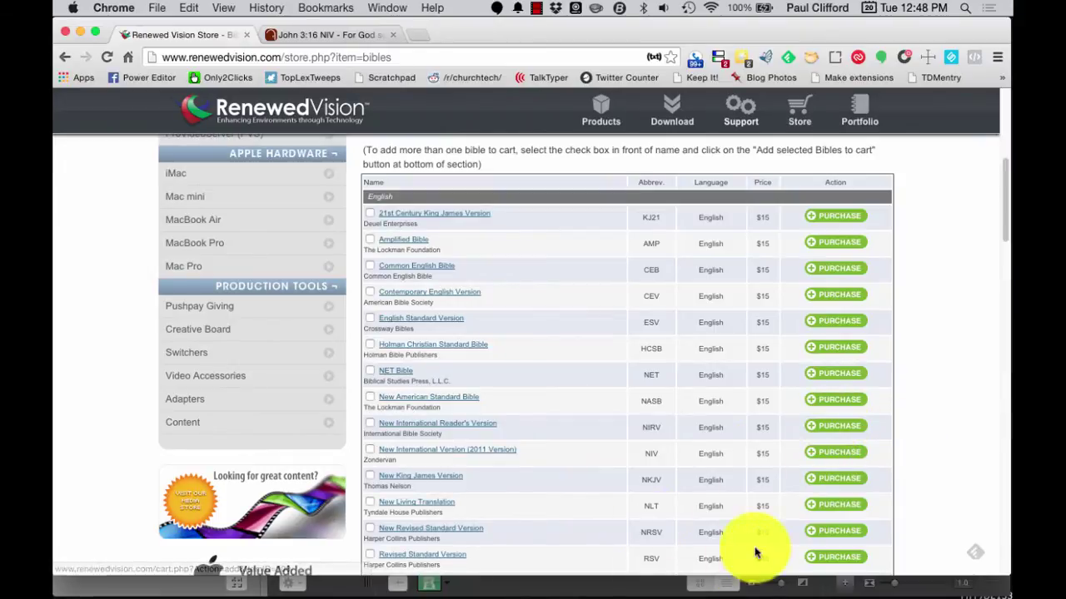
pyautogui.scroll(-1, 522, 409)
pyautogui.scroll(-6, 522, 410)
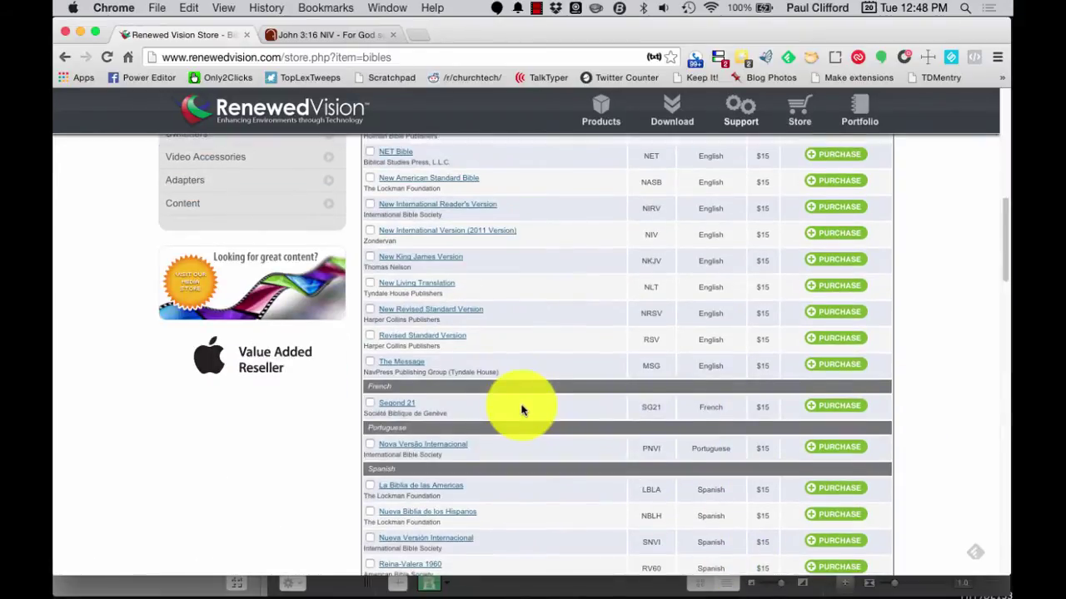
# - Examine the free public domain Bibles and their Mac and PC downloads, especially the English translations
pyautogui.scroll(-7, 522, 409)
pyautogui.scroll(-5, 522, 410)
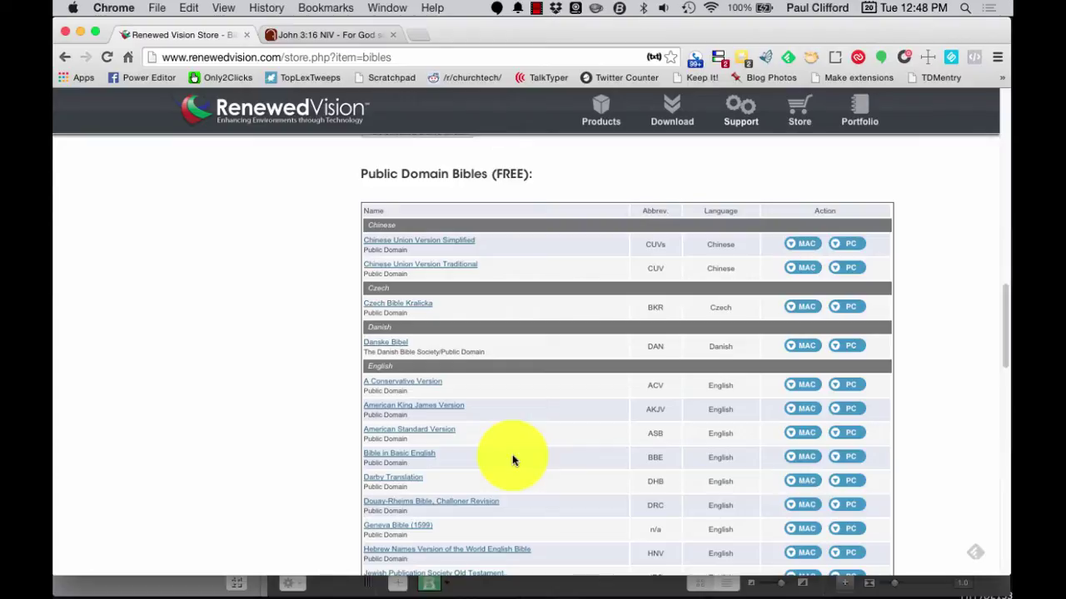
pyautogui.scroll(-3, 513, 461)
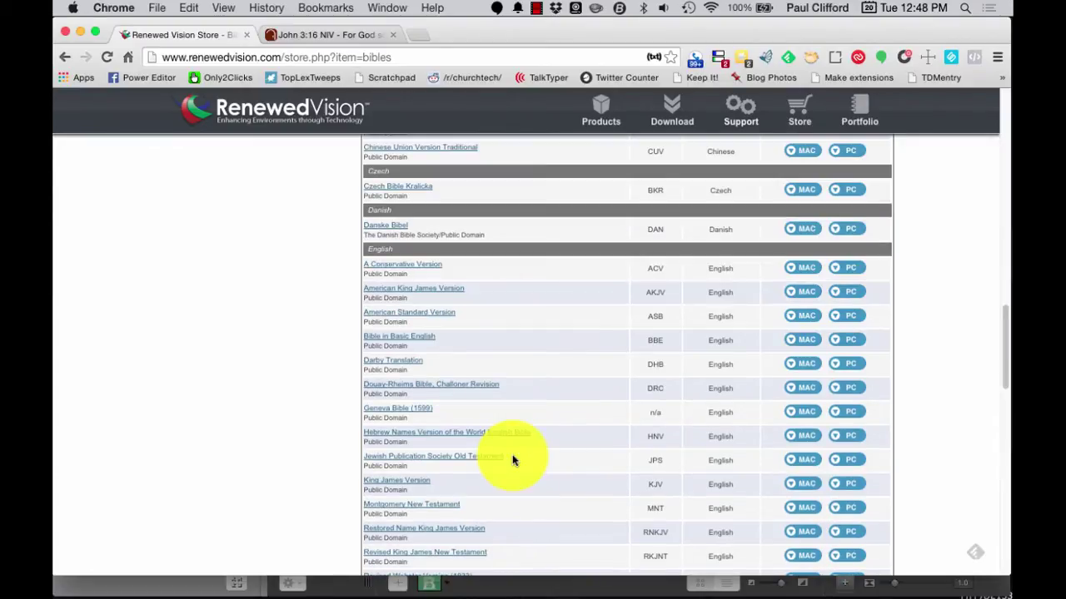
pyautogui.scroll(-1, 513, 461)
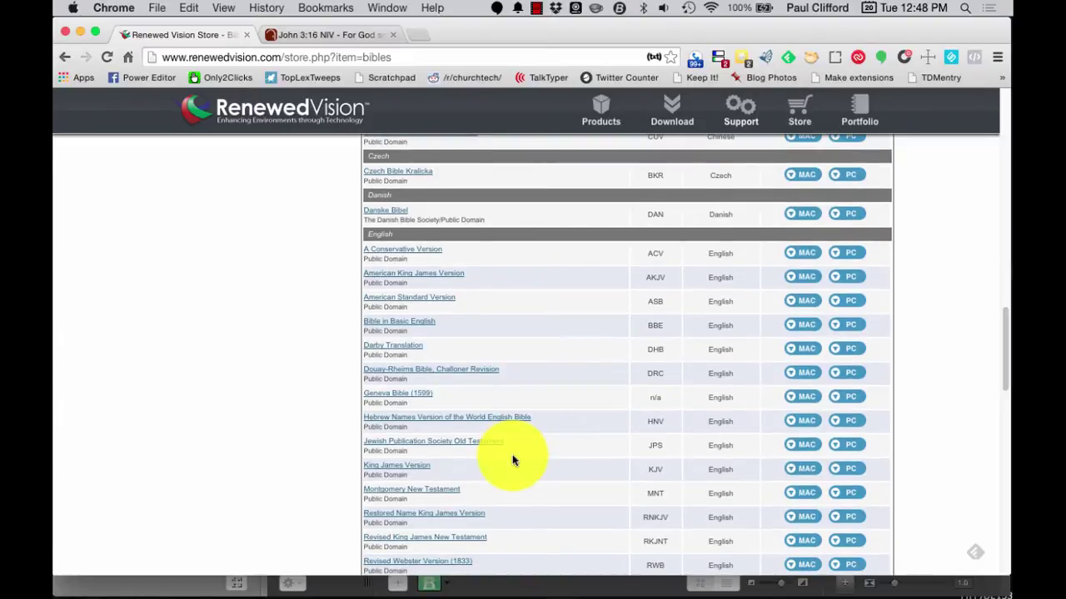
pyautogui.scroll(-4, 513, 460)
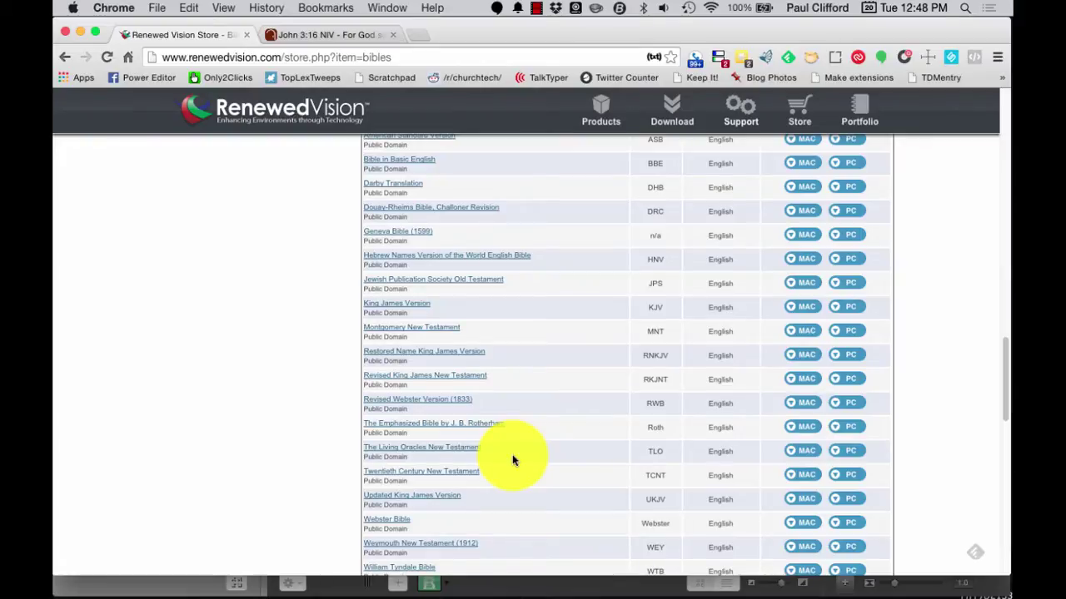
pyautogui.scroll(-2, 512, 460)
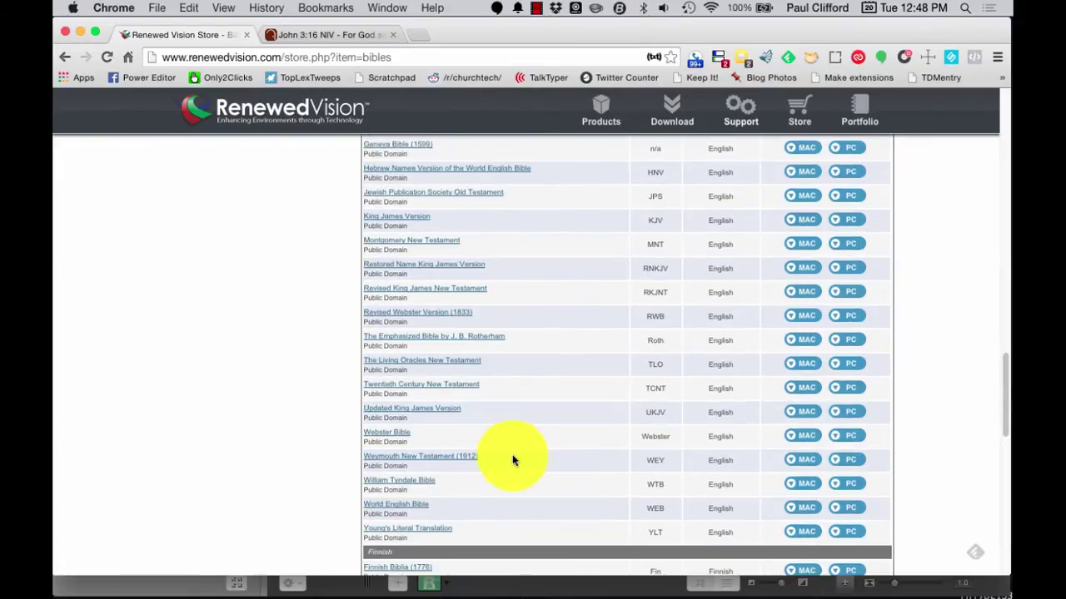
pyautogui.scroll(-3, 513, 460)
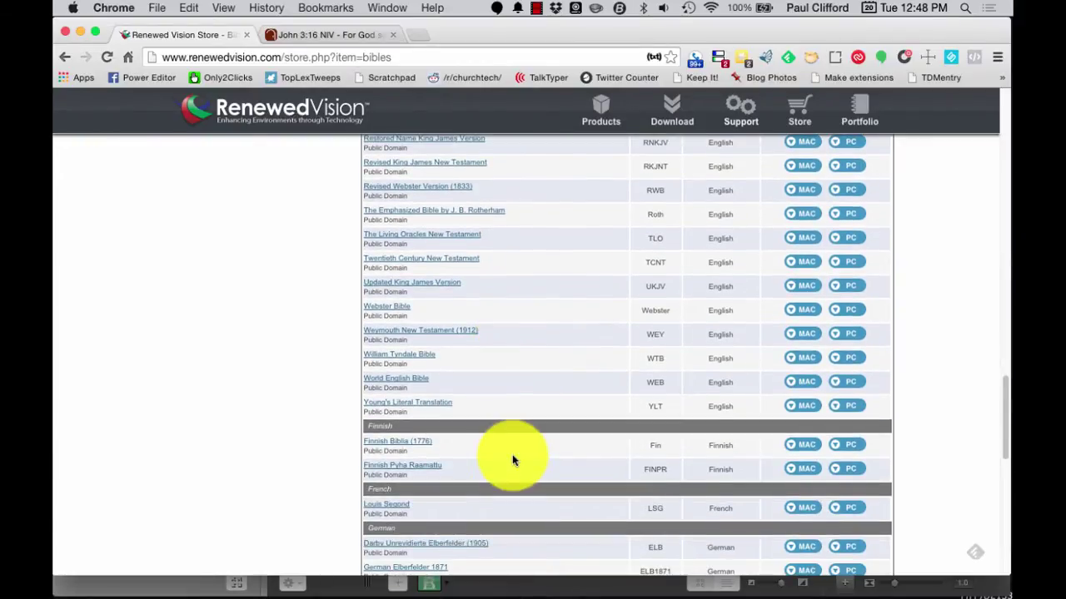
pyautogui.scroll(3, 513, 460)
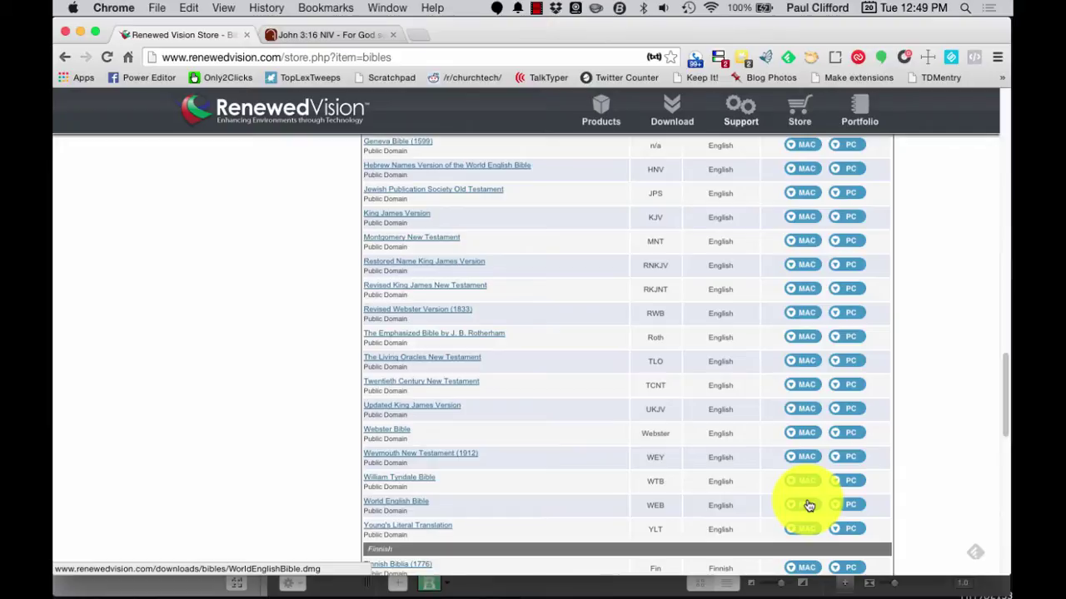
# - Switch to Finder and select WorldEnglishBible.dmg in the Downloads folder
pyautogui.press('super+Tab')
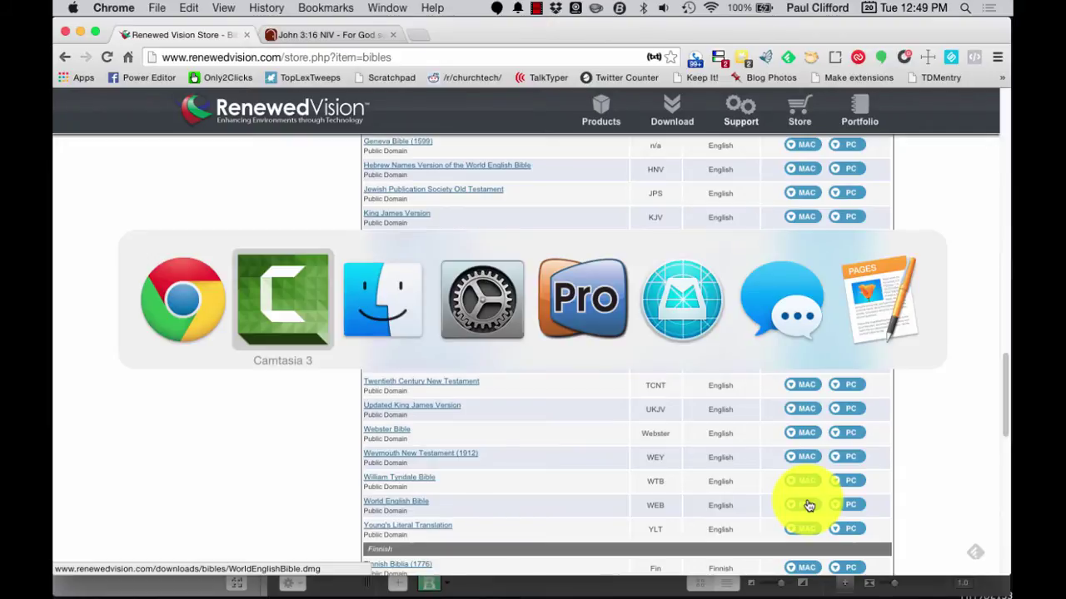
pyautogui.press('super+Tab')
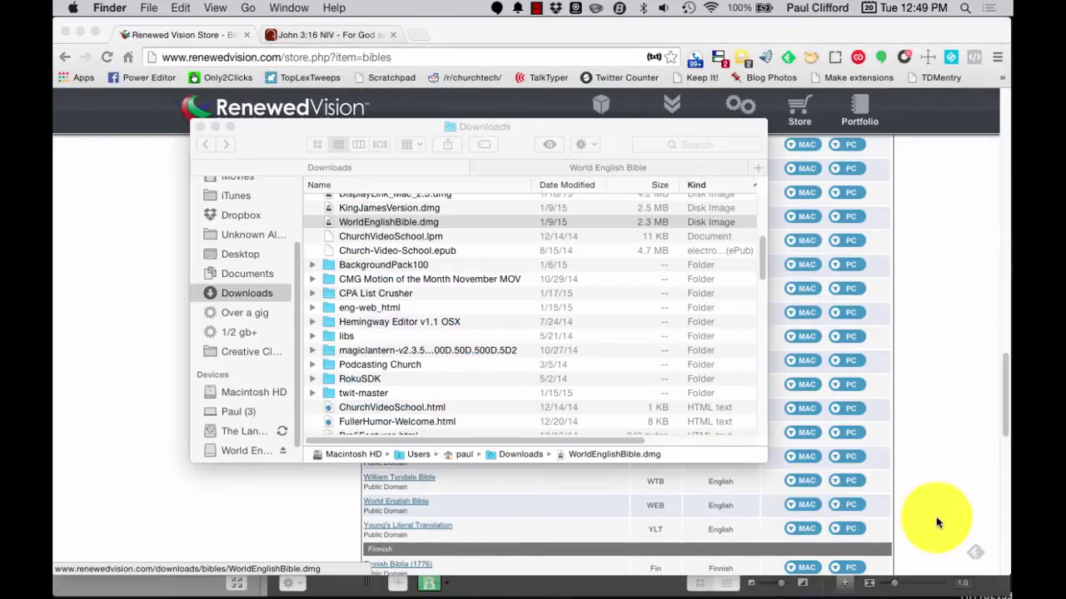
pyautogui.click(325, 225)
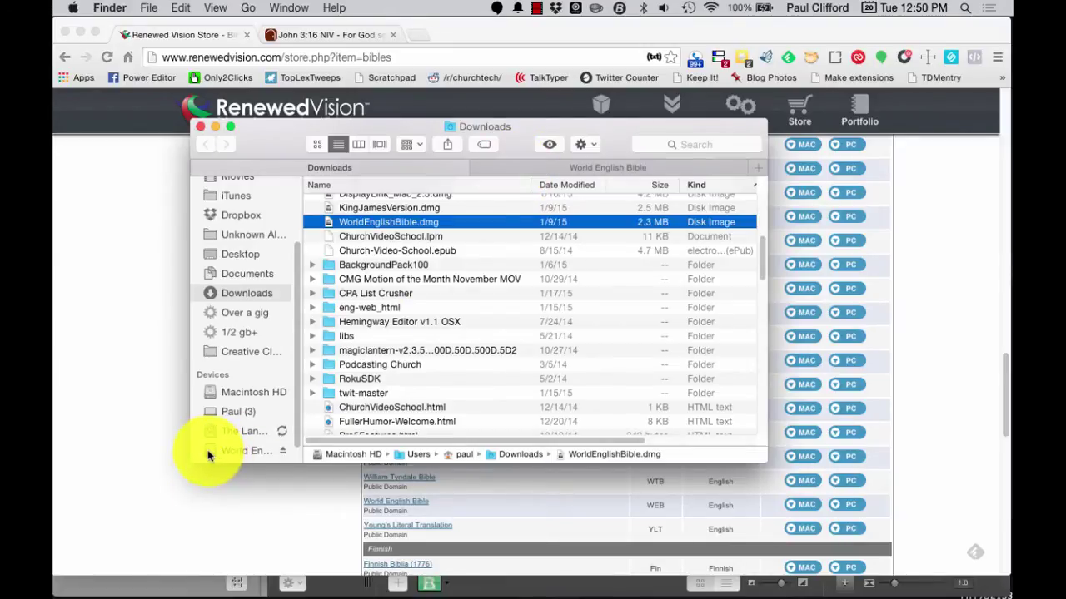
# - Launch the World English Bible.pkg installer from the World English Bible disk image and bring its window to the front
pyautogui.click(546, 169)
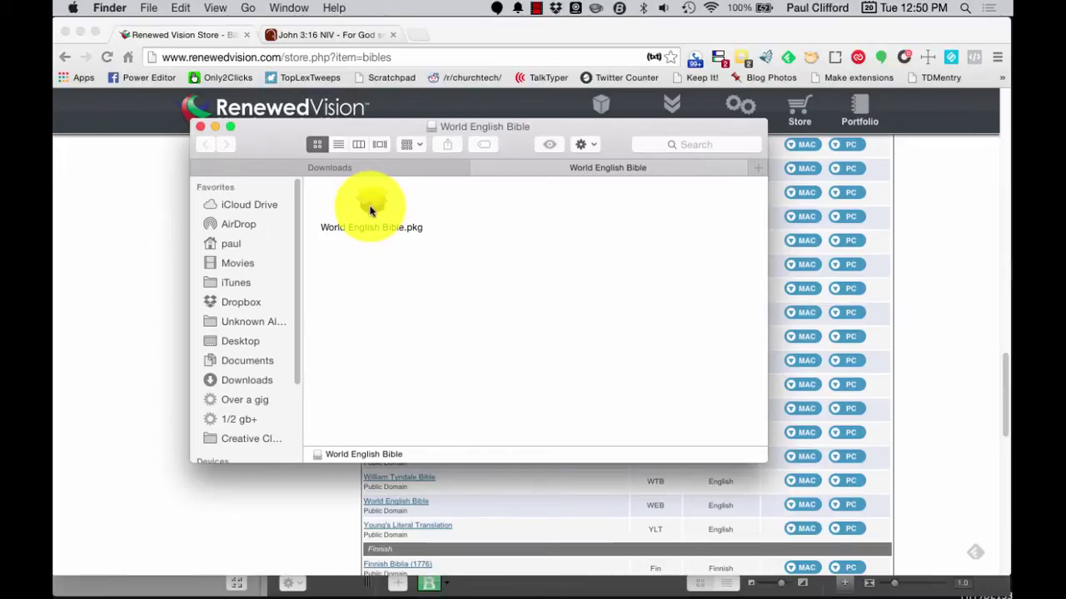
pyautogui.click(375, 209)
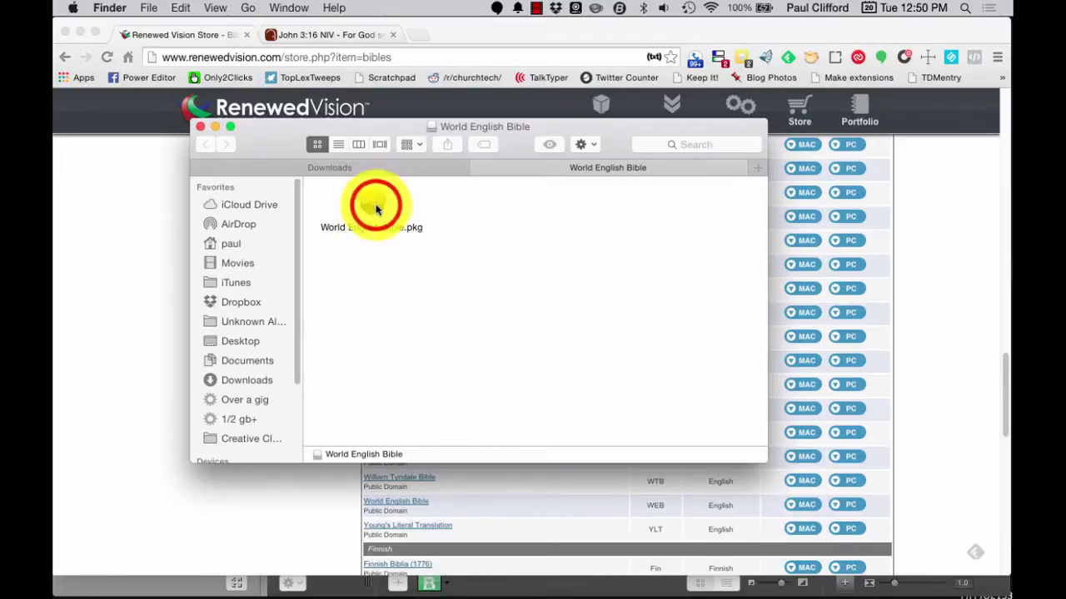
pyautogui.click(375, 208)
pyautogui.click(376, 209)
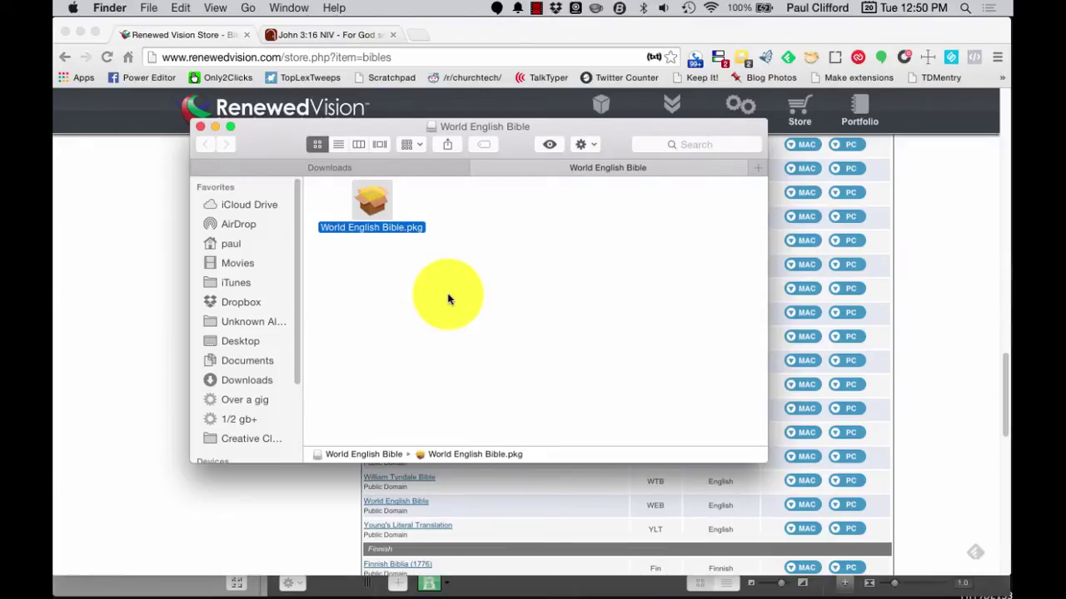
pyautogui.press('super+o')
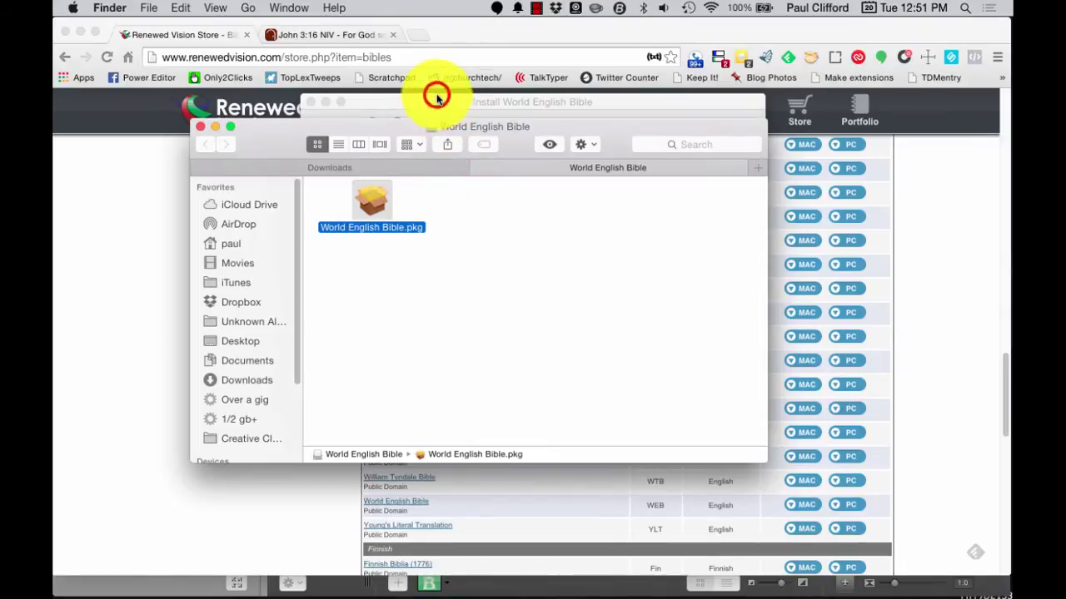
pyautogui.click(436, 97)
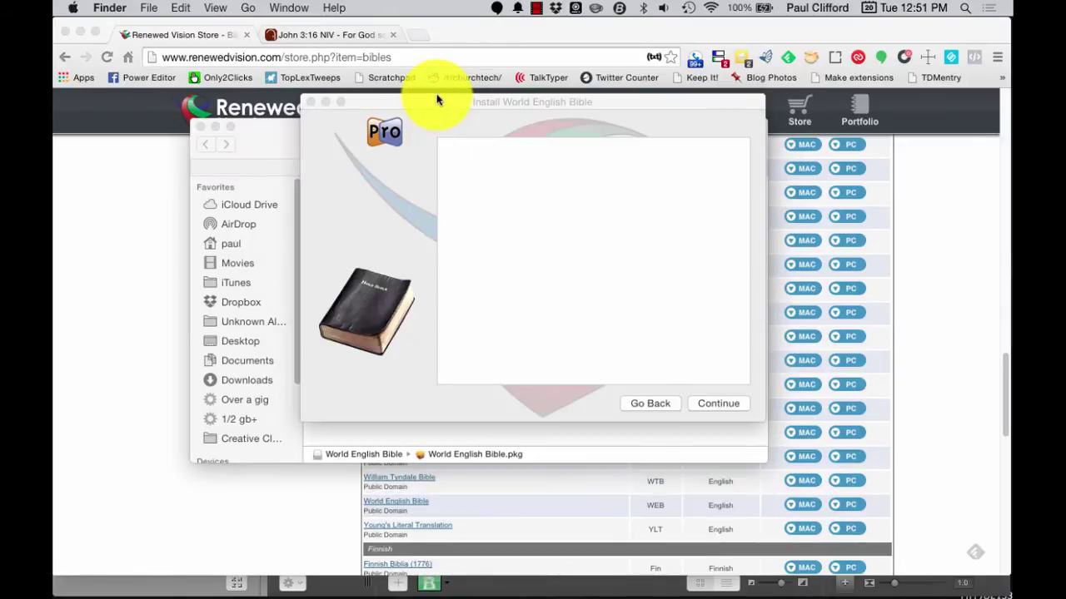
pyautogui.click(541, 337)
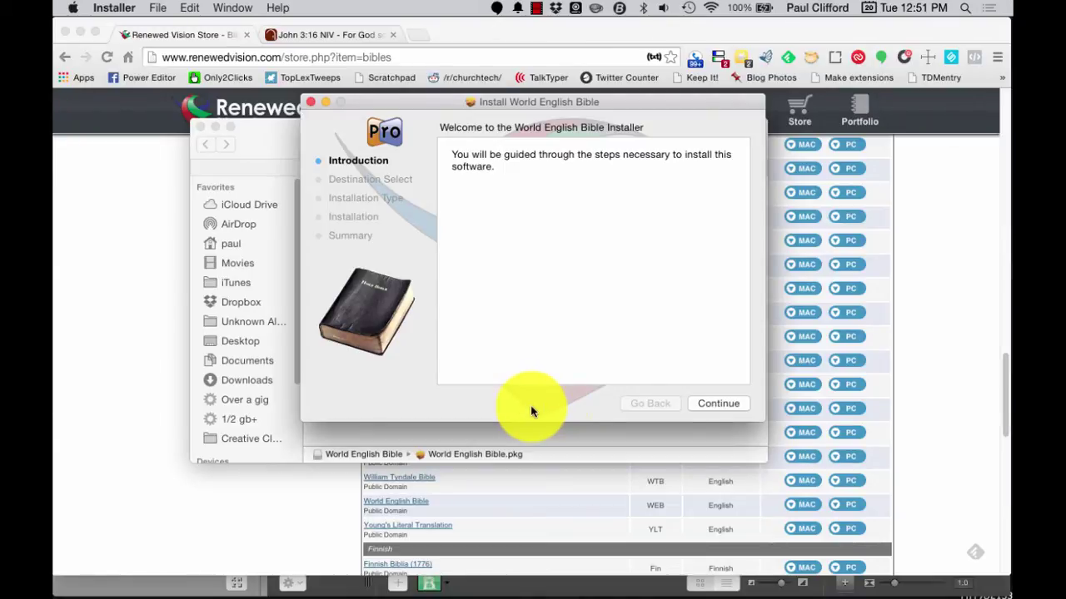
# - Switch to System Preferences, show the Security & Privacy general settings, and choose to open the blocked MyApplication anyway
pyautogui.click(130, 15)
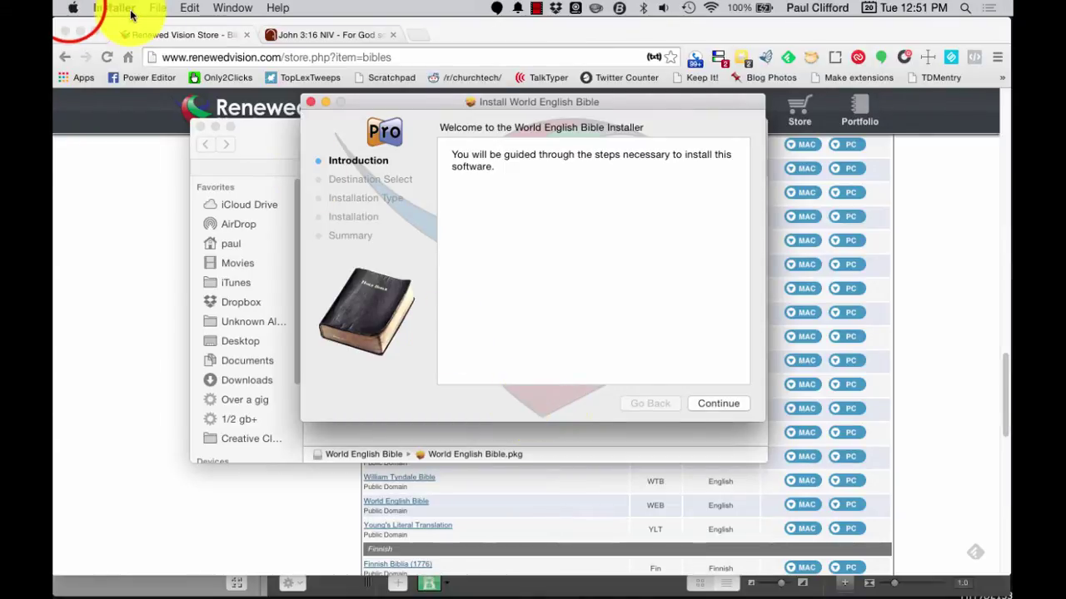
pyautogui.click(71, 8)
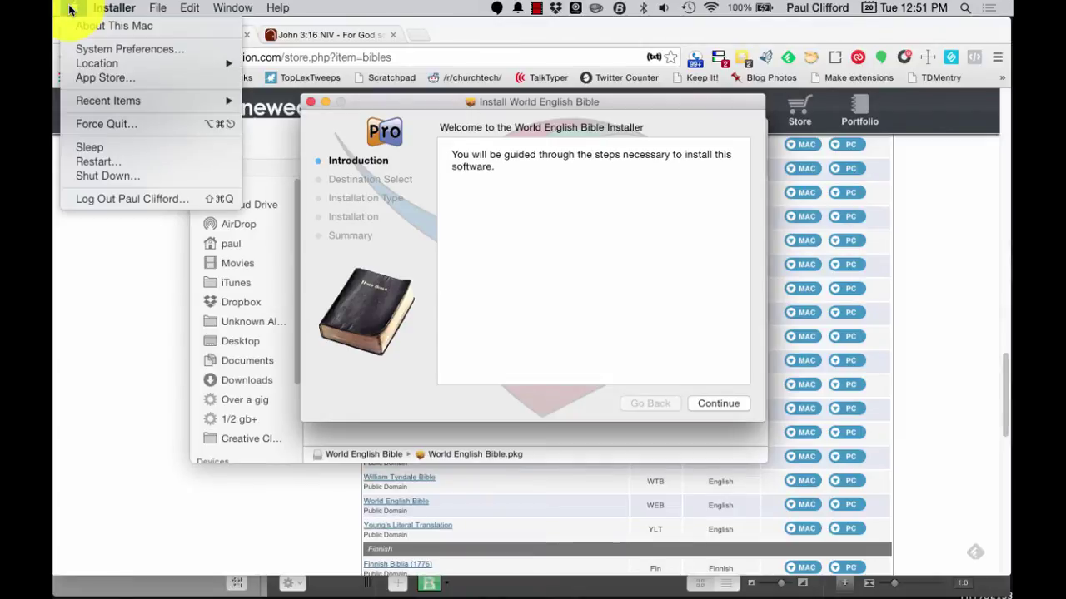
pyautogui.click(84, 370)
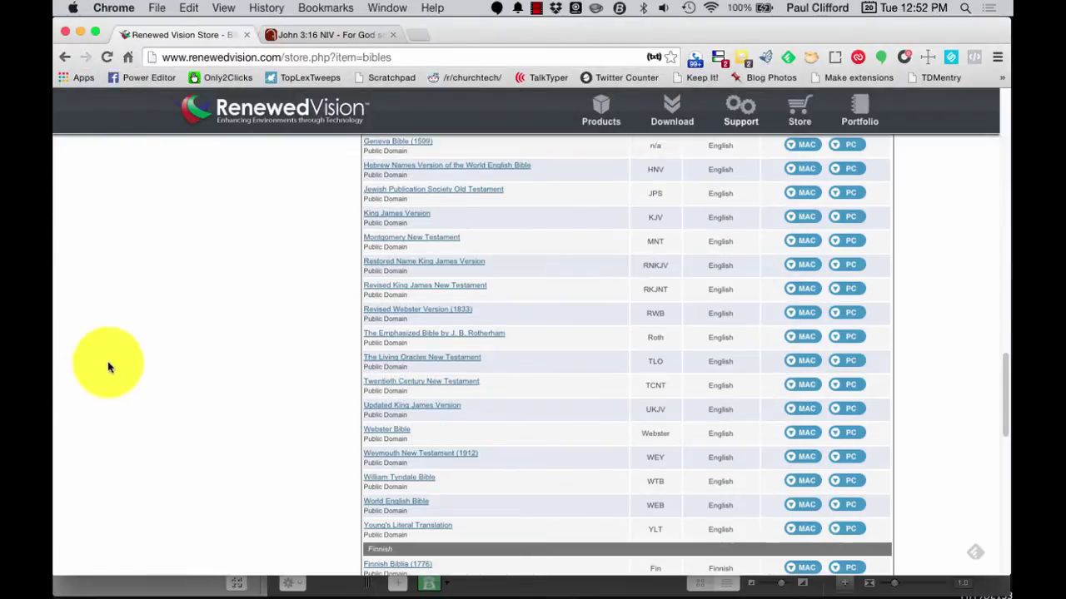
pyautogui.moveTo(148, 583)
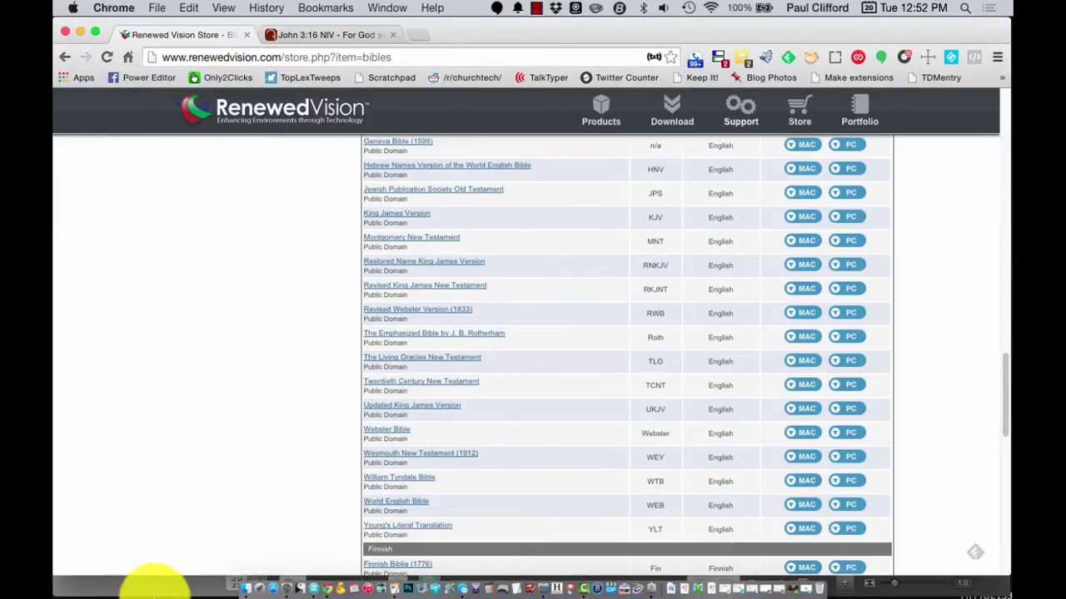
pyautogui.click(289, 586)
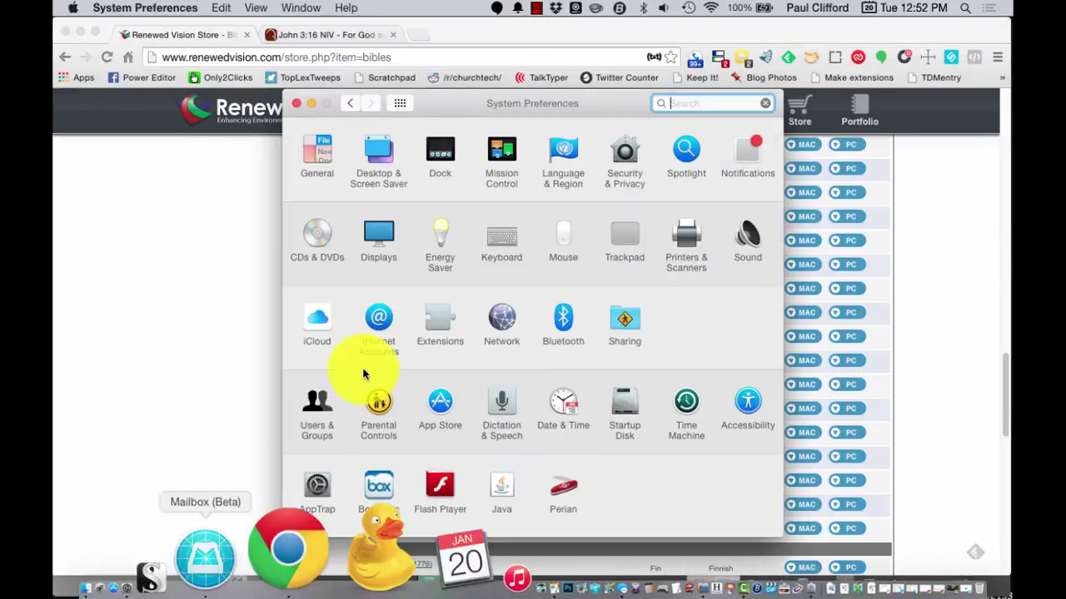
pyautogui.click(621, 153)
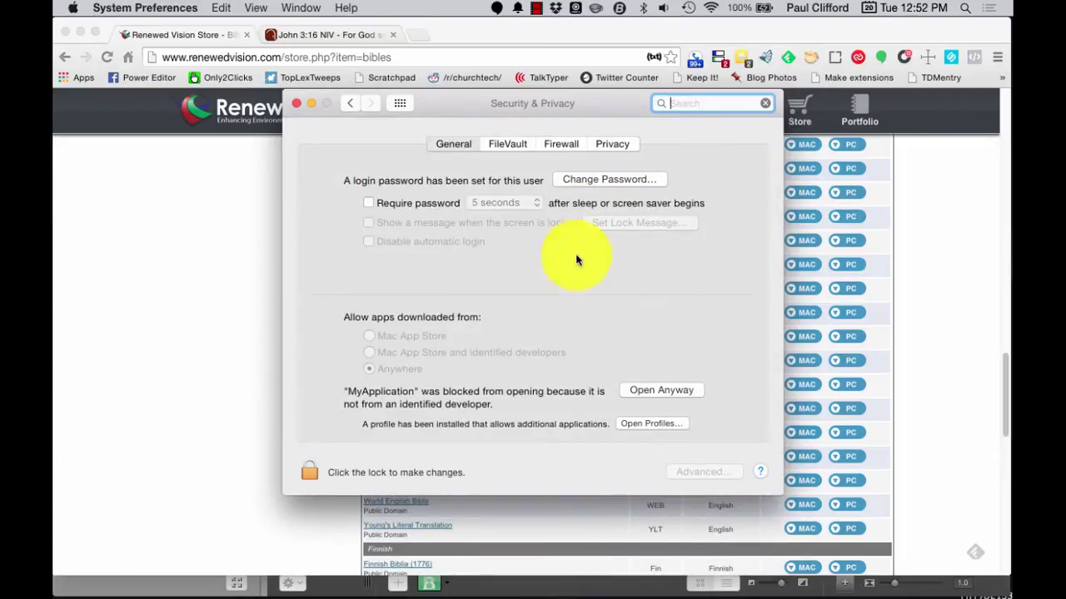
pyautogui.click(662, 391)
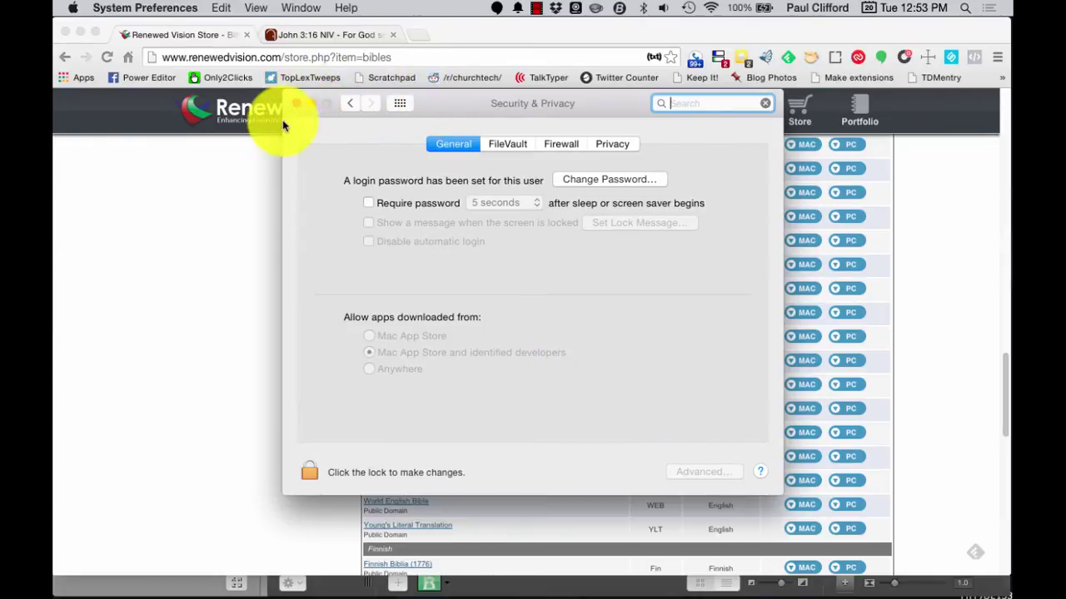
# - Quit System Preferences and switch to ProPresenter
pyautogui.click(138, 10)
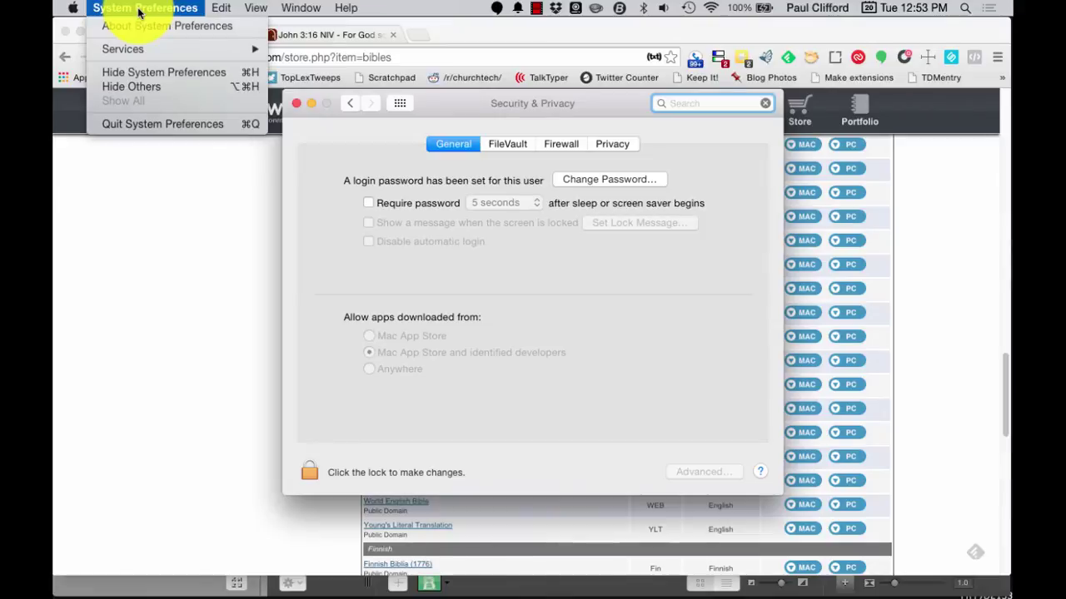
pyautogui.click(124, 122)
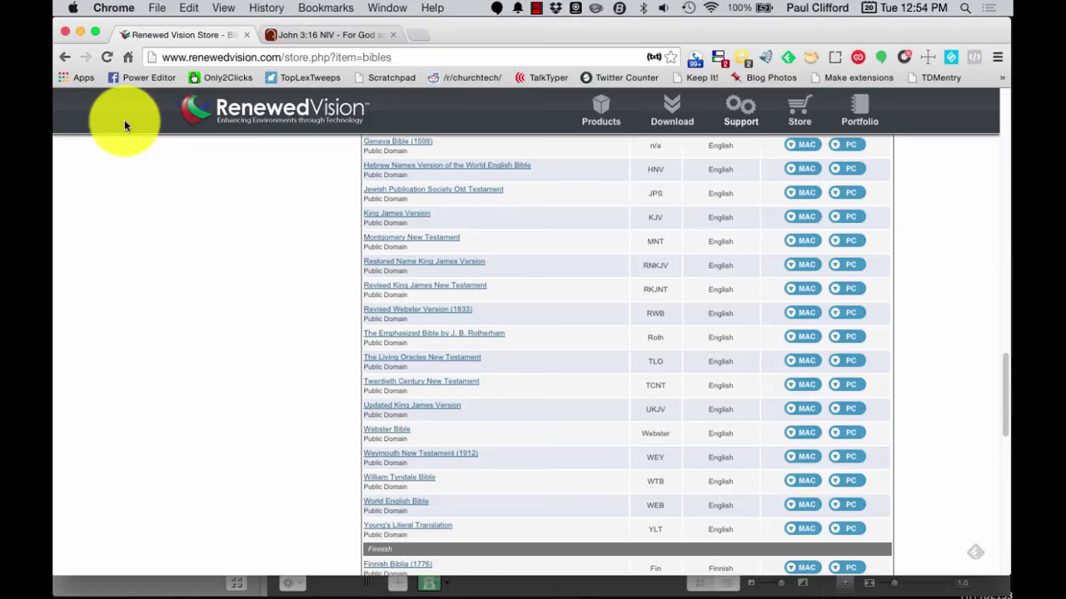
pyautogui.click(127, 589)
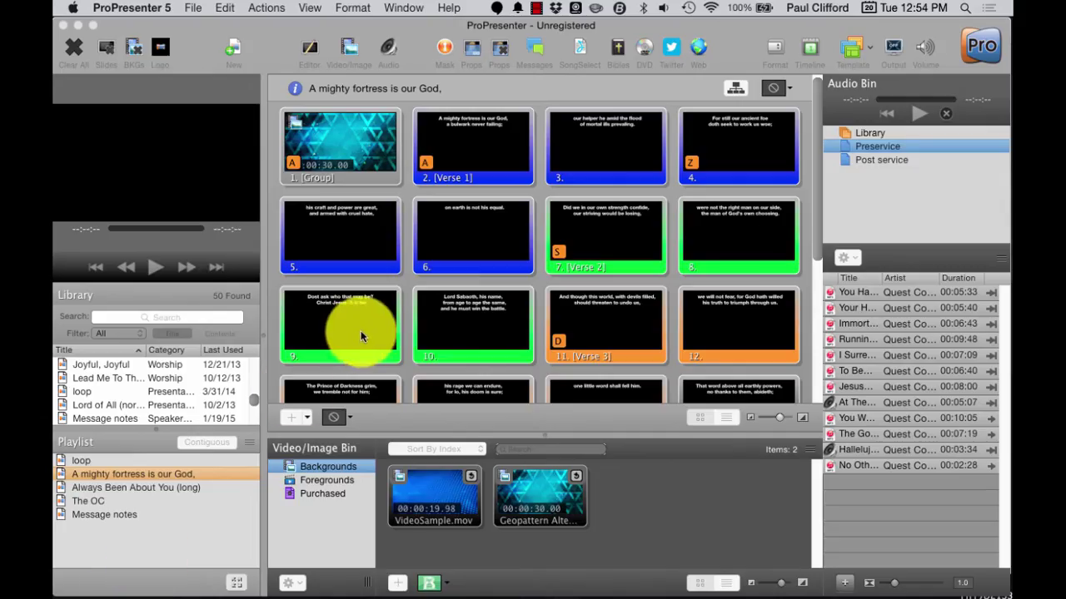
pyautogui.click(290, 131)
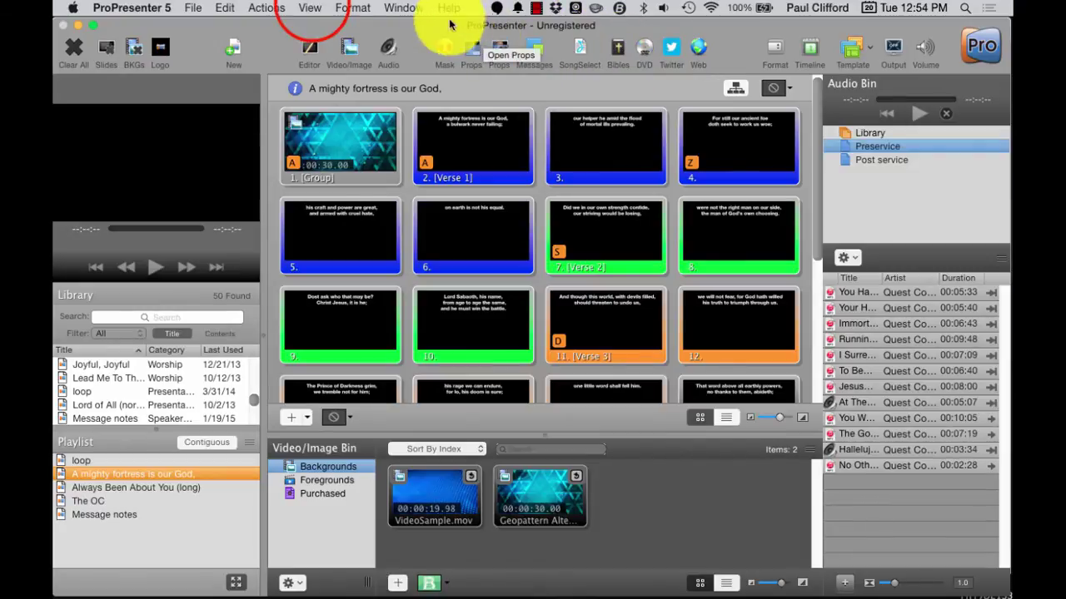
# - Show the Bibles view and check the list of installed Bible translations, leaving World English Bible selected
pyautogui.click(314, 10)
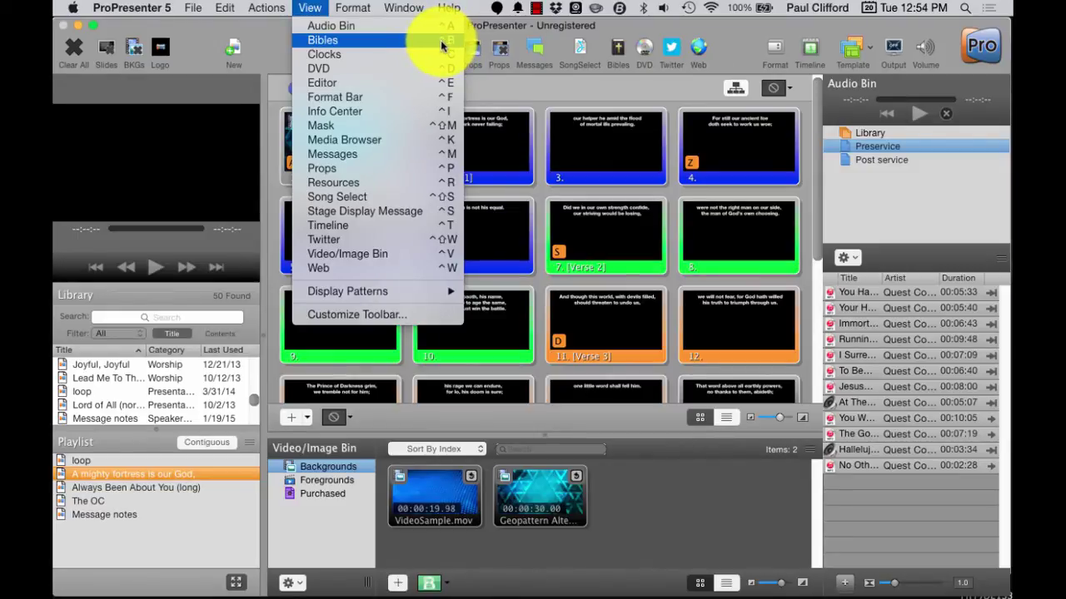
pyautogui.click(280, 50)
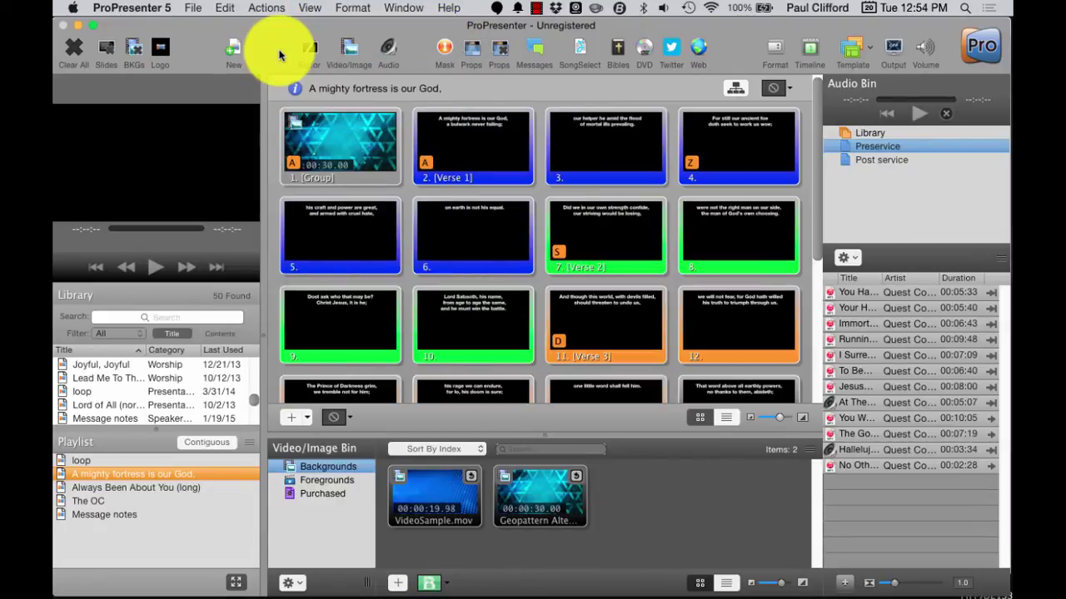
pyautogui.press('super+b')
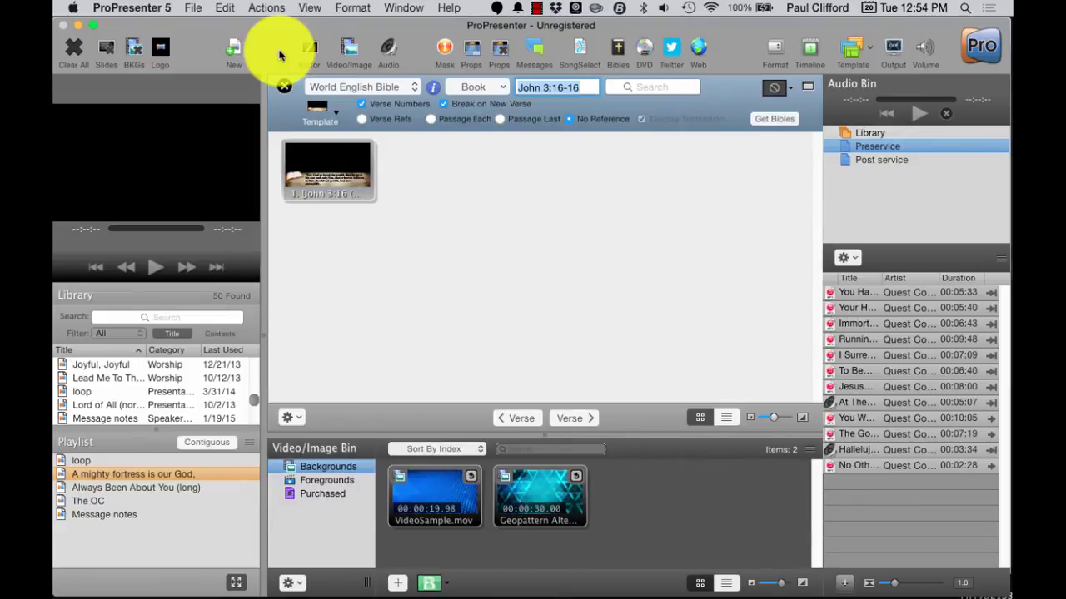
pyautogui.click(420, 92)
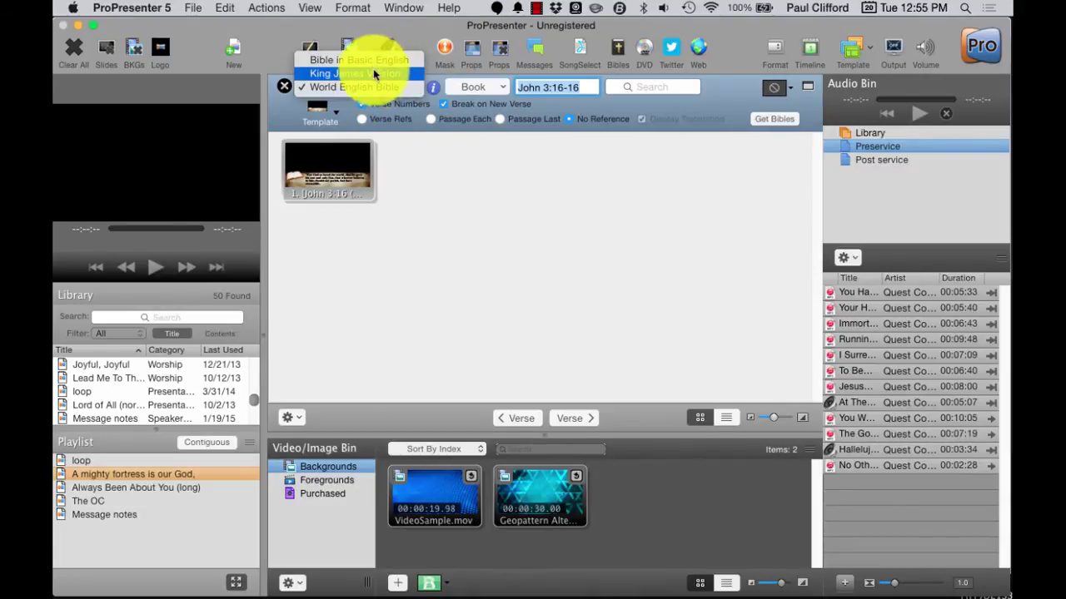
pyautogui.click(706, 112)
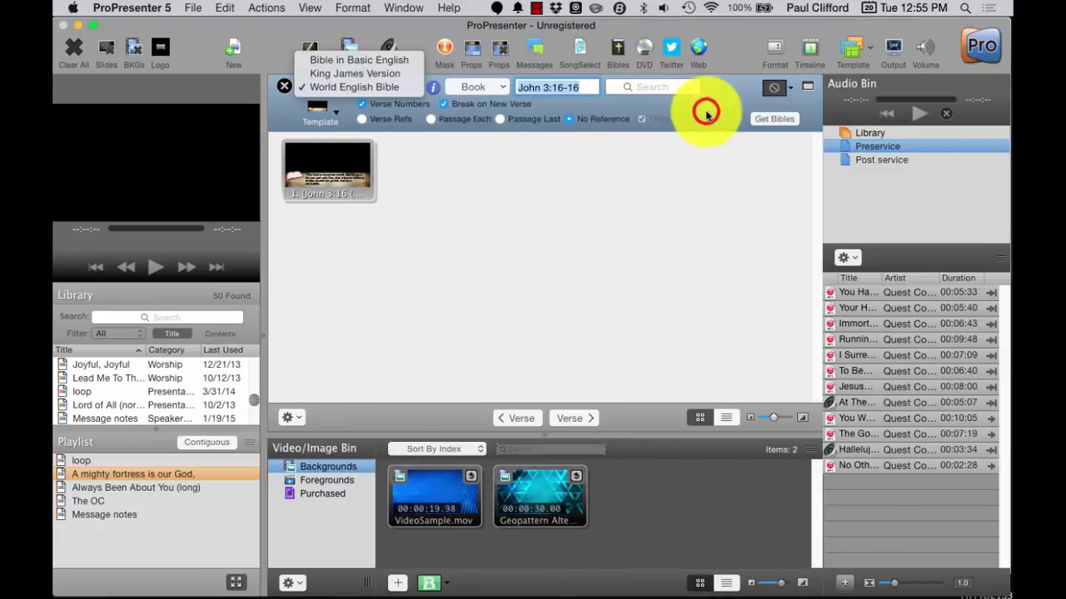
# - Look over the list of Bible books, the passage reference and the verse display options in the Bibles view
pyautogui.click(502, 86)
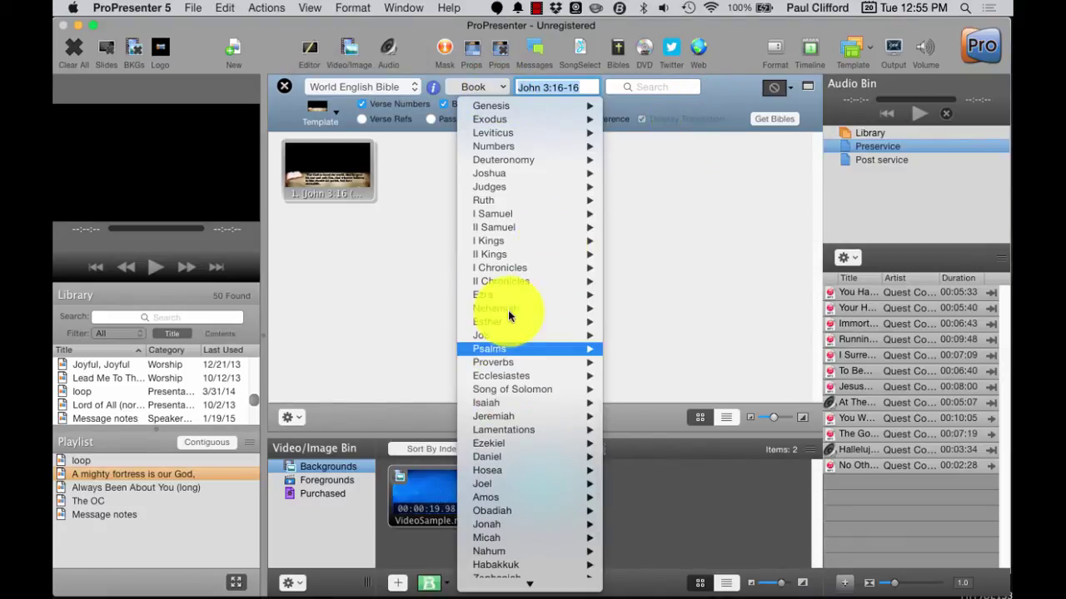
pyautogui.click(589, 84)
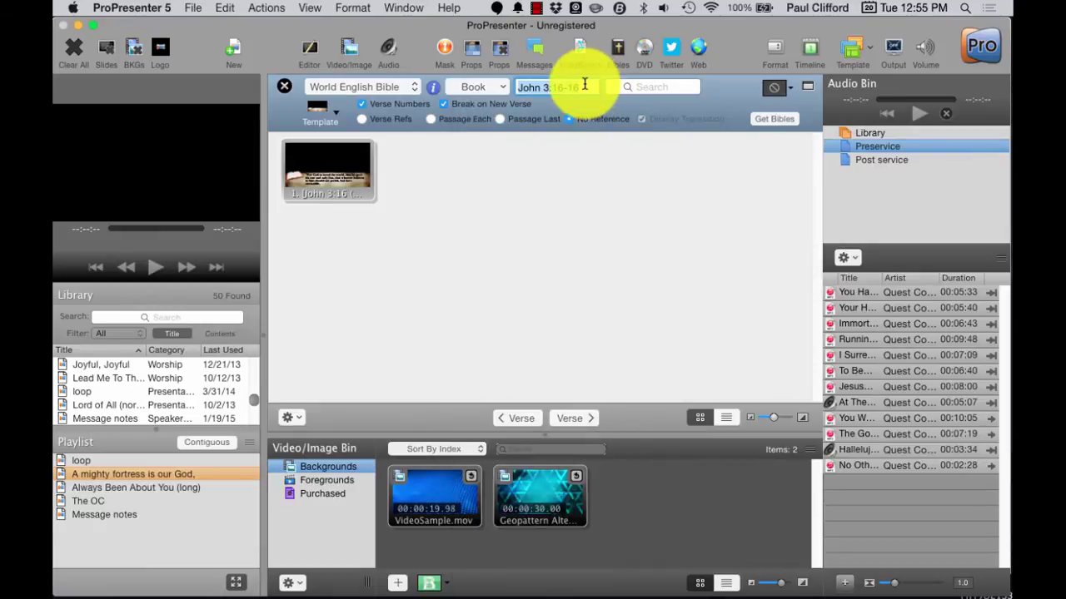
pyautogui.write('John 3:16-')
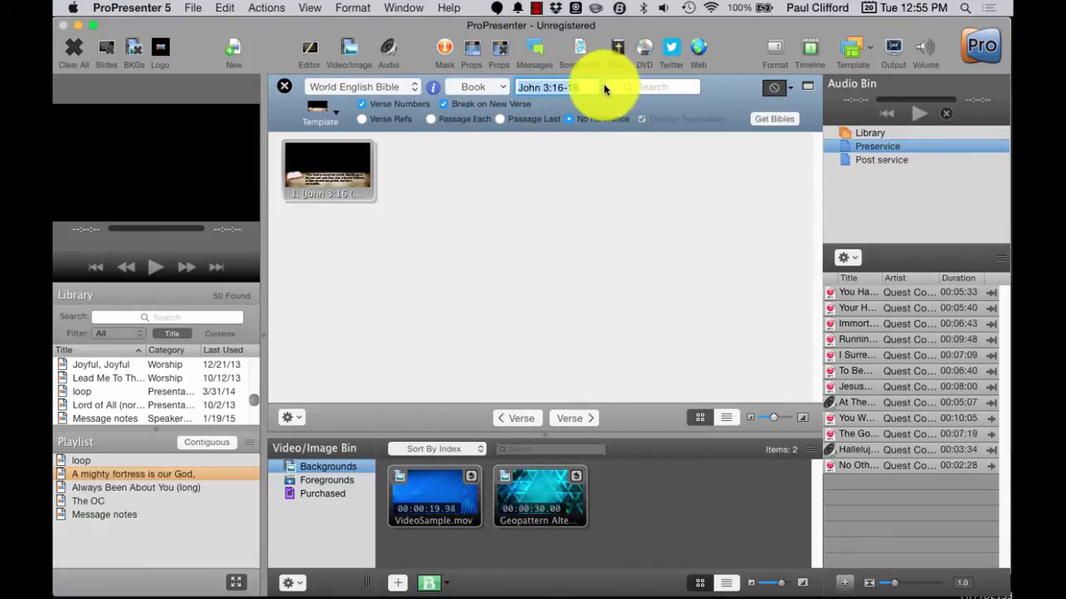
pyautogui.press('Return')
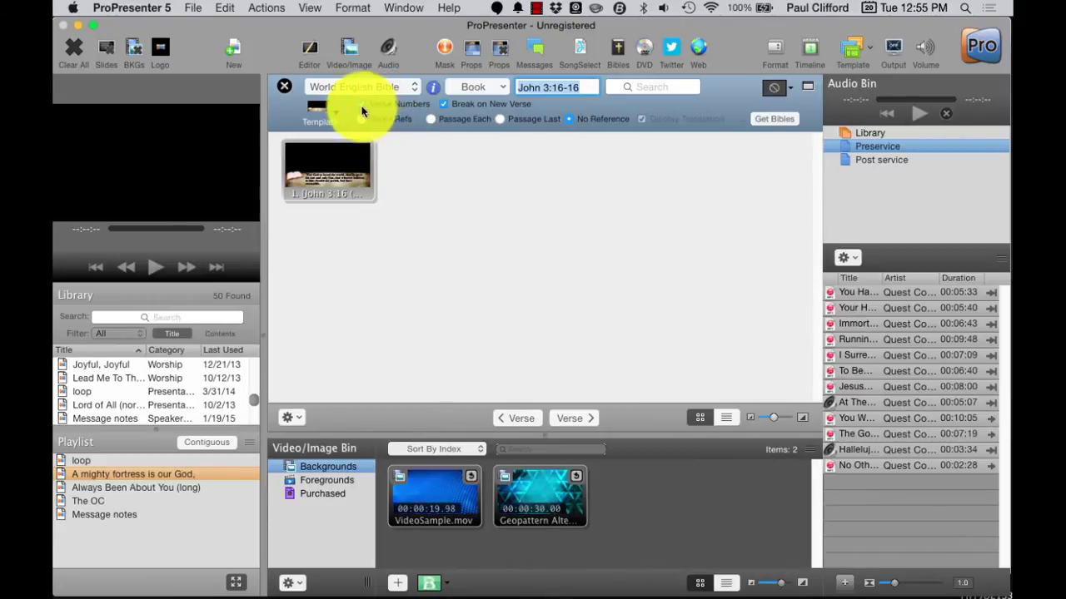
pyautogui.click(440, 104)
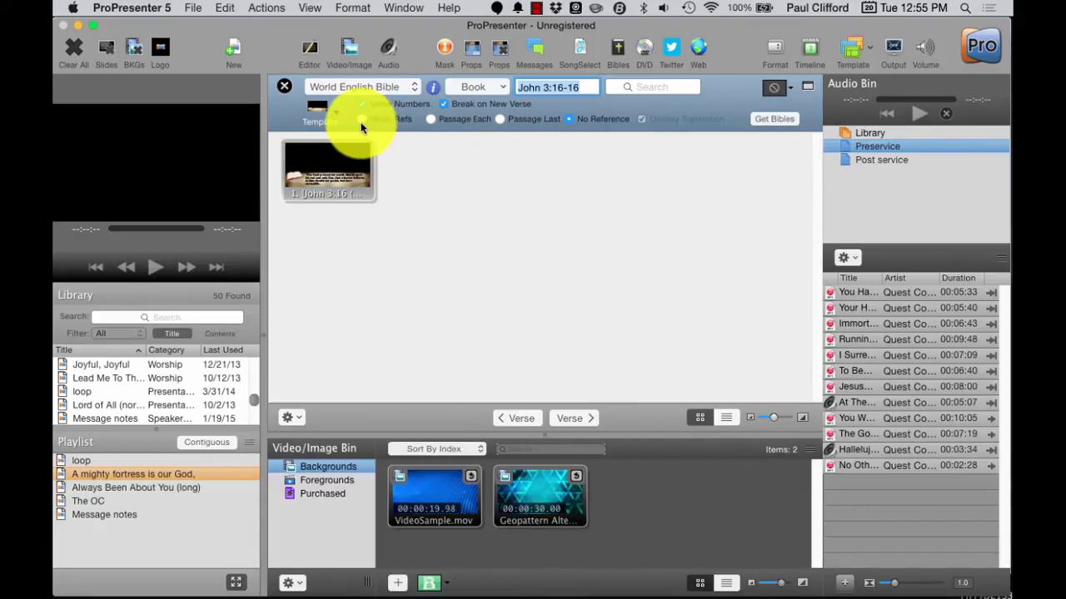
pyautogui.click(363, 122)
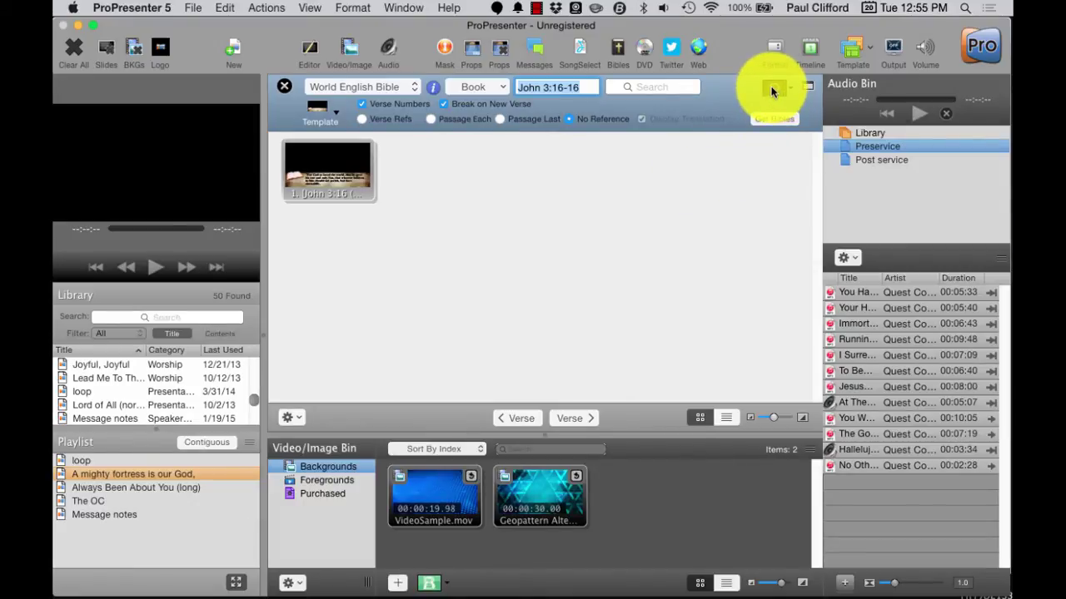
# - Extend the World English Bible passage by three verses to John 3:16-19
pyautogui.click(575, 418)
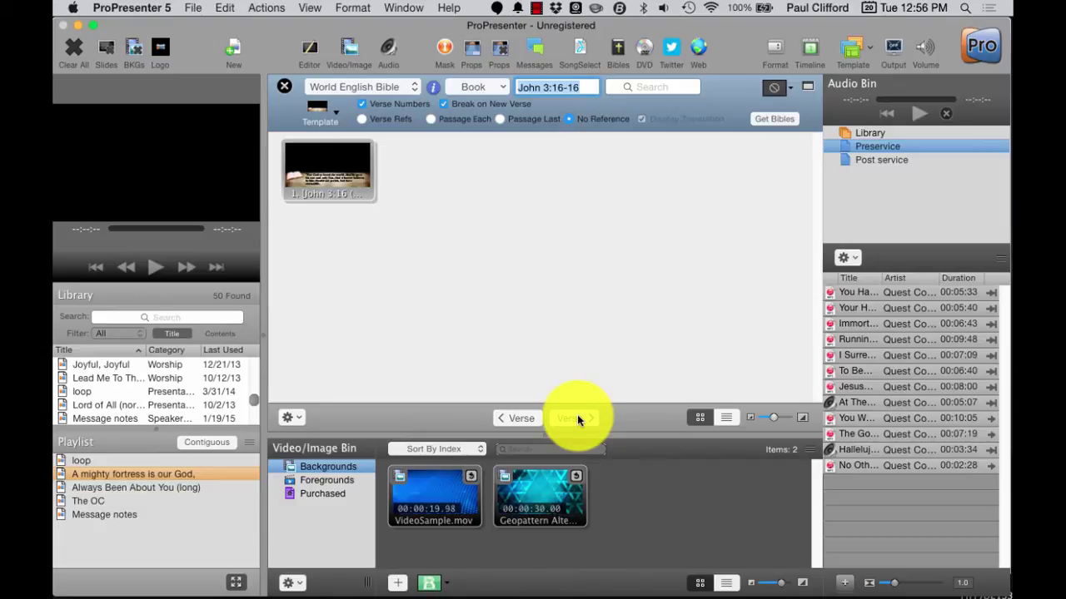
pyautogui.press('Up')
pyautogui.press('Up')
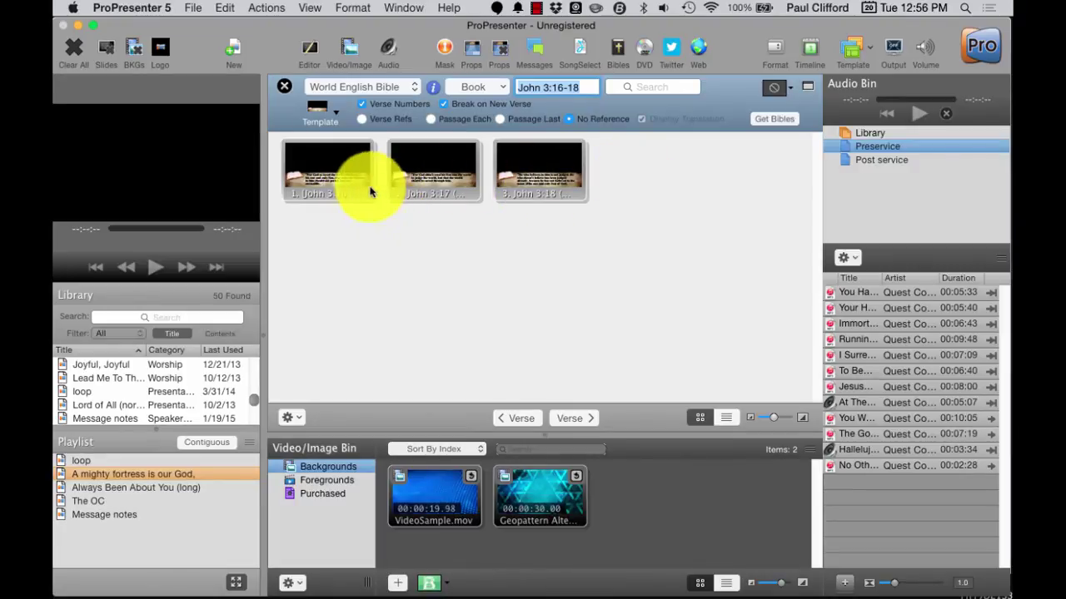
pyautogui.click(578, 416)
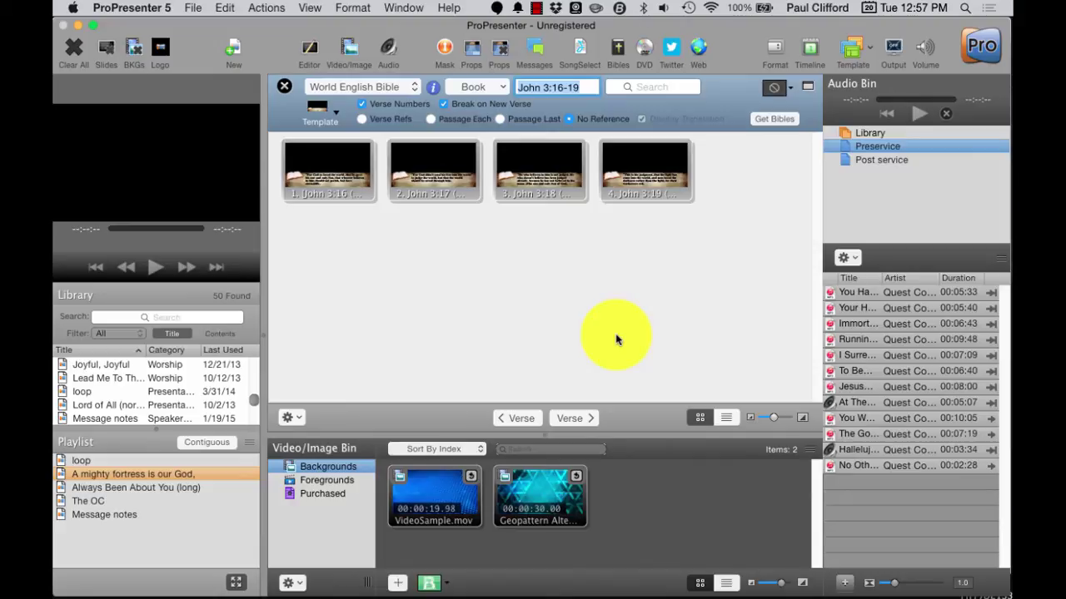
# - Close the Bibles view and show the Message notes presentation from the playlist
pyautogui.click(281, 90)
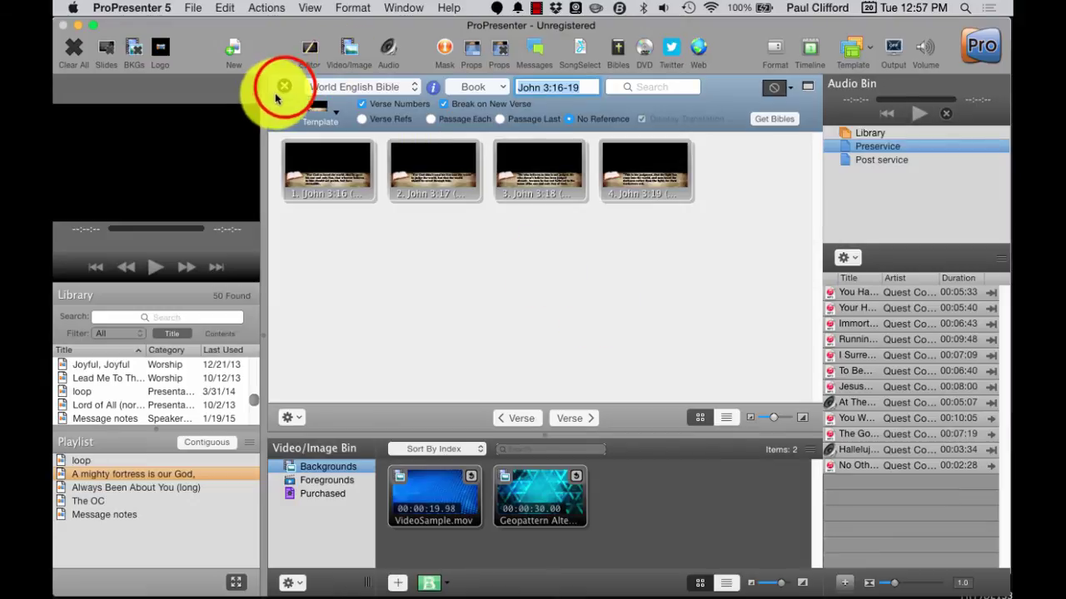
pyautogui.click(109, 514)
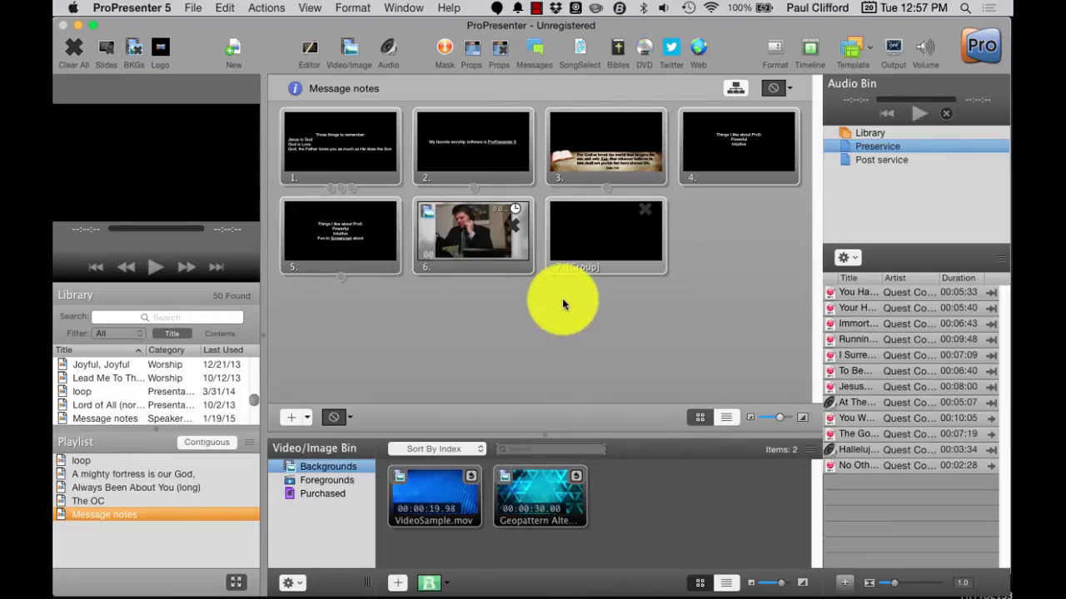
# - Switch to Chrome and look up John 3:16 in the New Living Translation (NLT) on Bible Gateway
pyautogui.press('super+Tab')
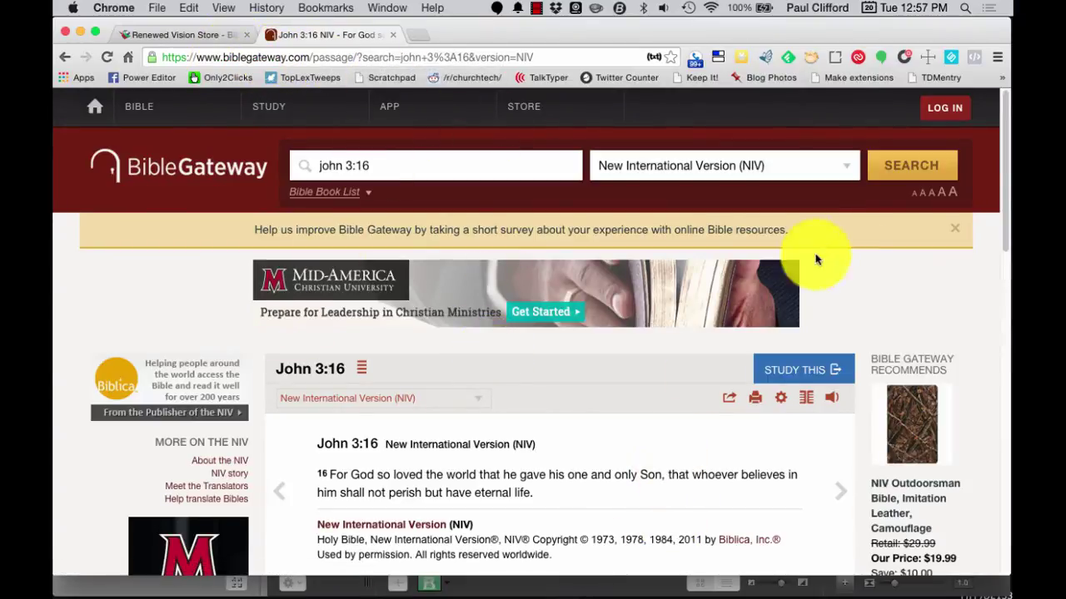
pyautogui.click(862, 166)
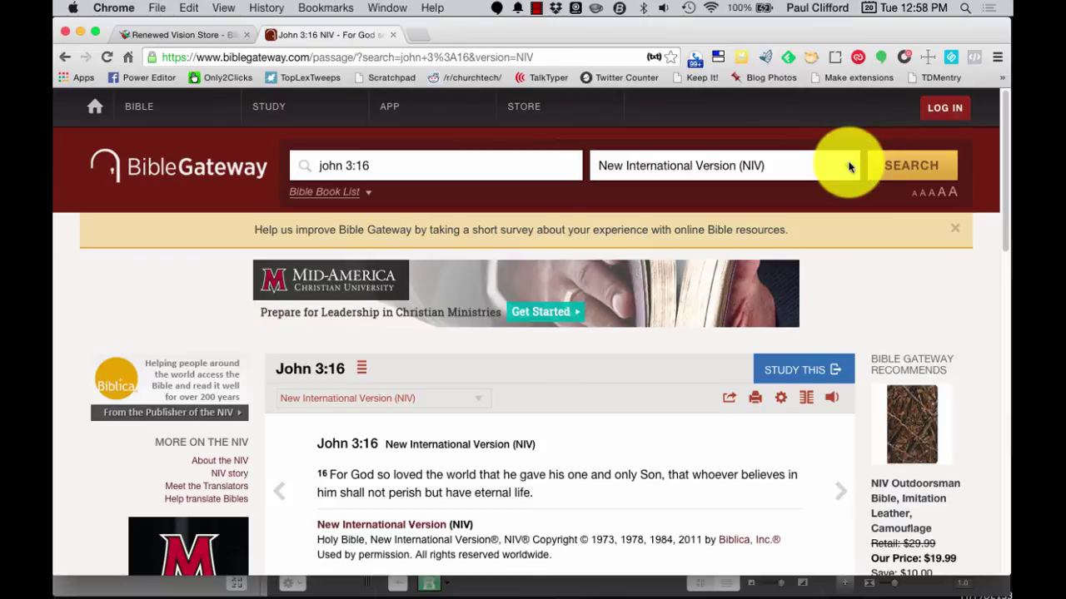
pyautogui.click(849, 167)
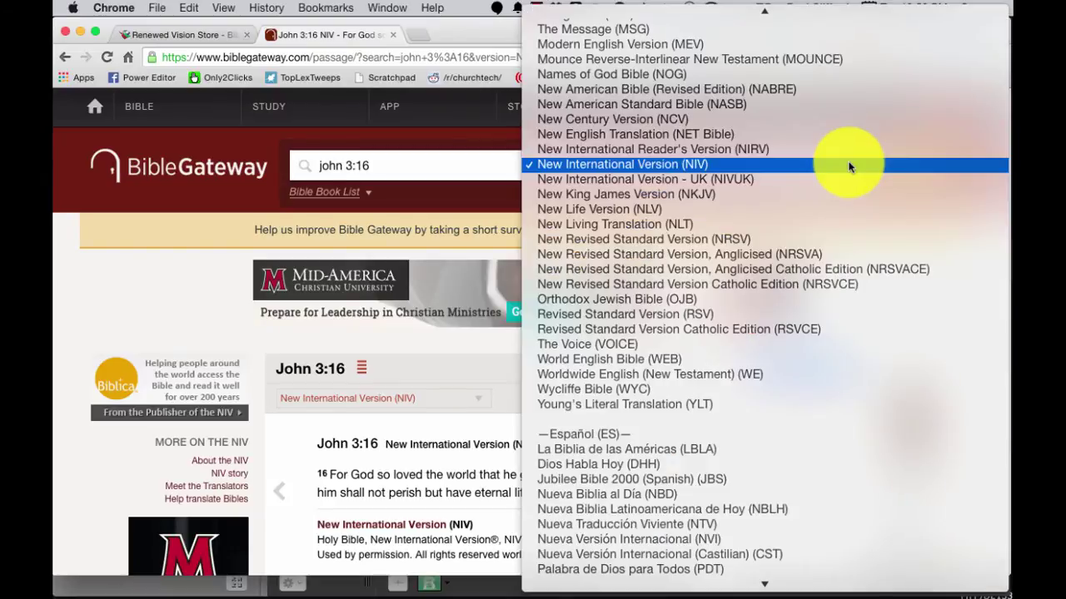
pyautogui.click(750, 231)
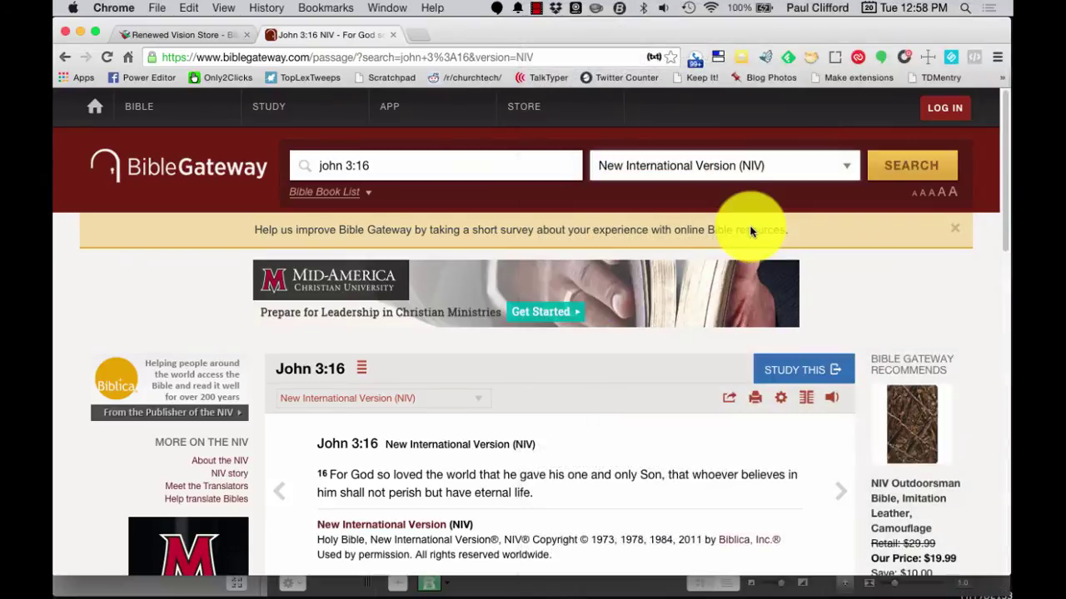
pyautogui.click(915, 169)
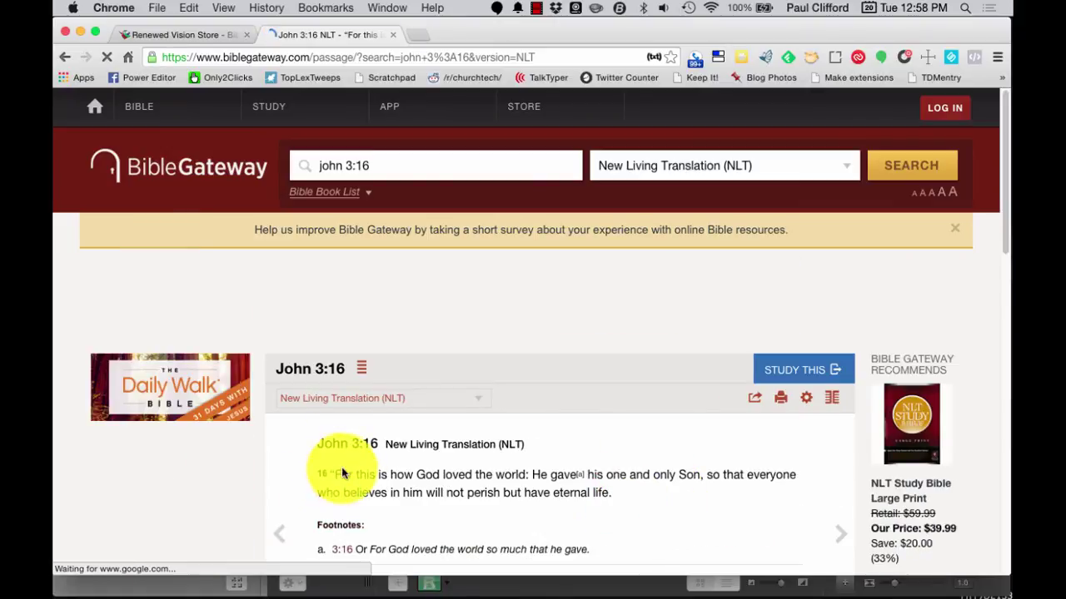
# - Try to copy the John 3:16 verse text from the New Living Translation passage
pyautogui.tripleClick(328, 473)
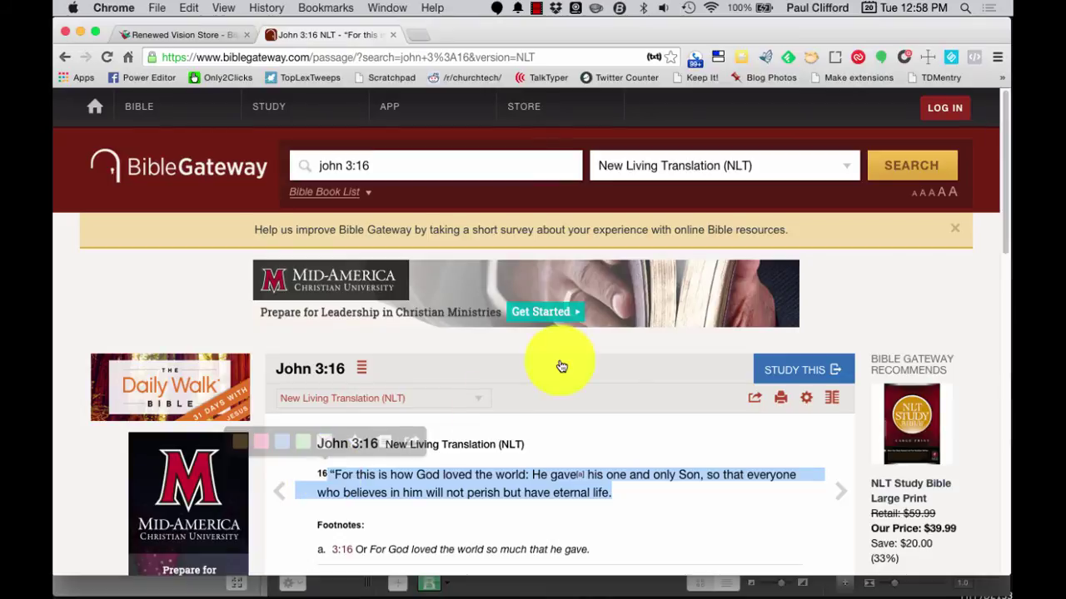
pyautogui.click(184, 15)
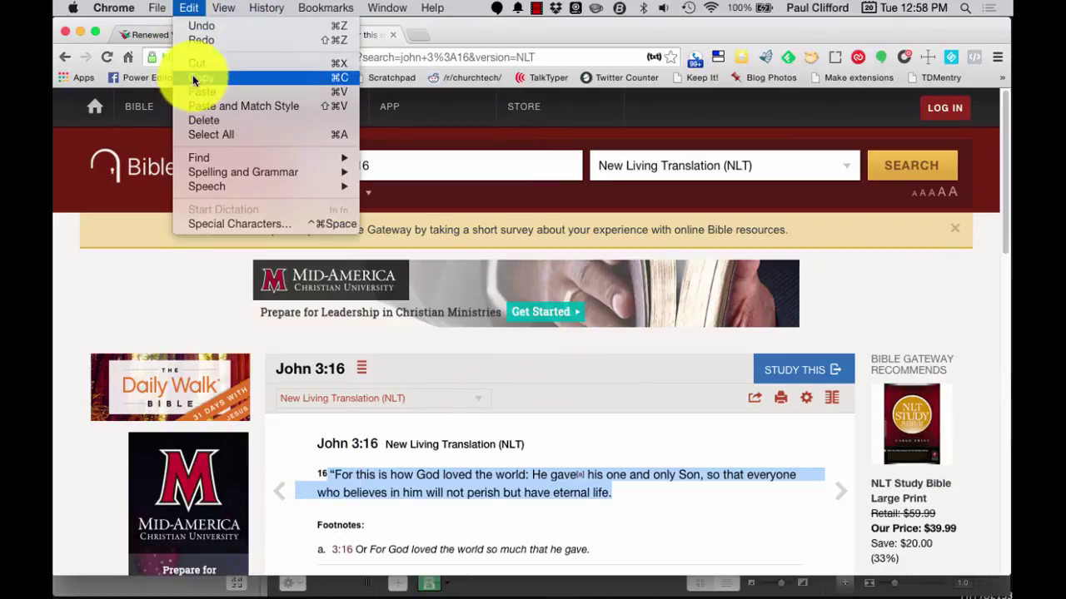
pyautogui.click(194, 321)
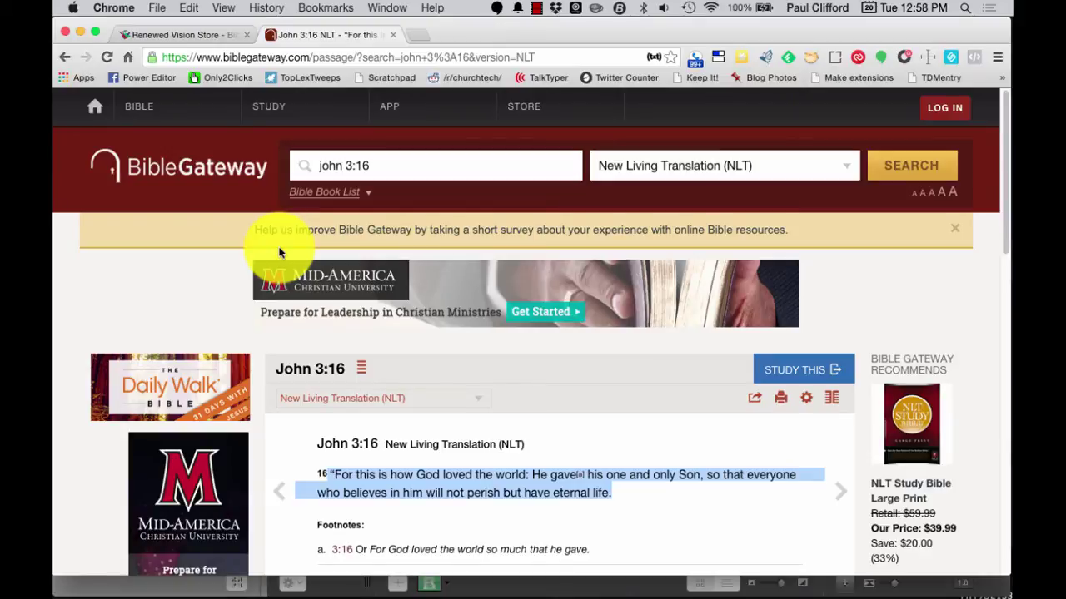
# - Switch to ProPresenter and paste the John 3:16 text from the clipboard into the text box of slide 7 in Message notes
pyautogui.press('super+Tab')
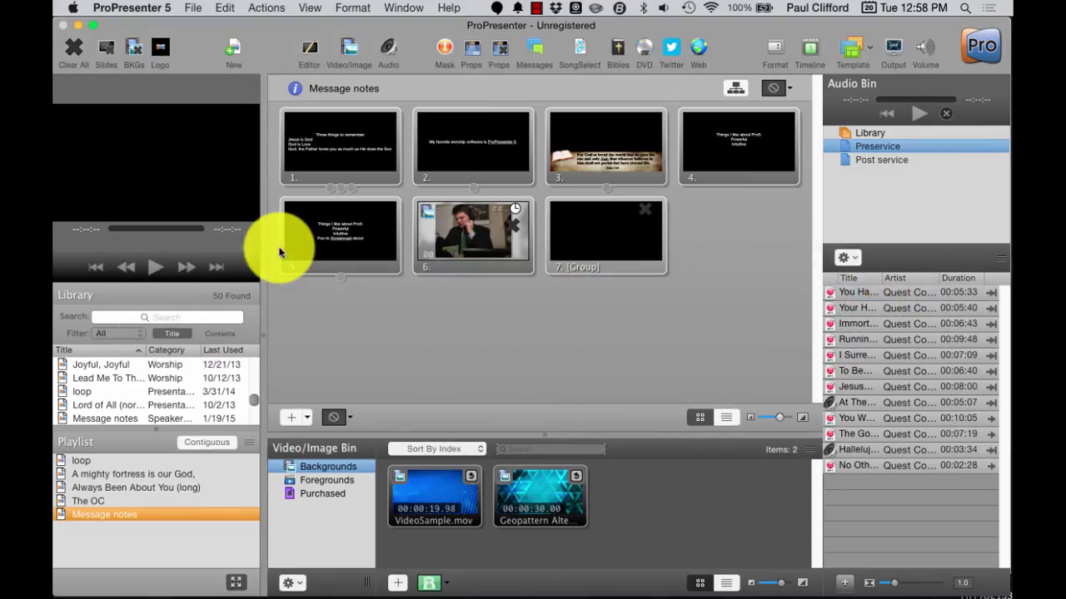
pyautogui.rightClick(604, 219)
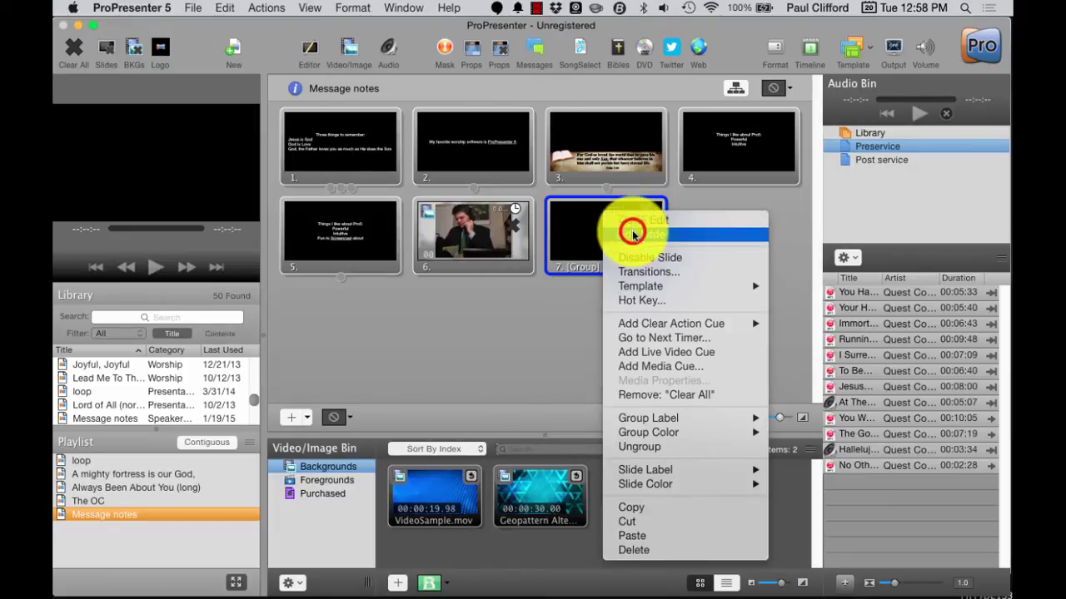
pyautogui.click(629, 222)
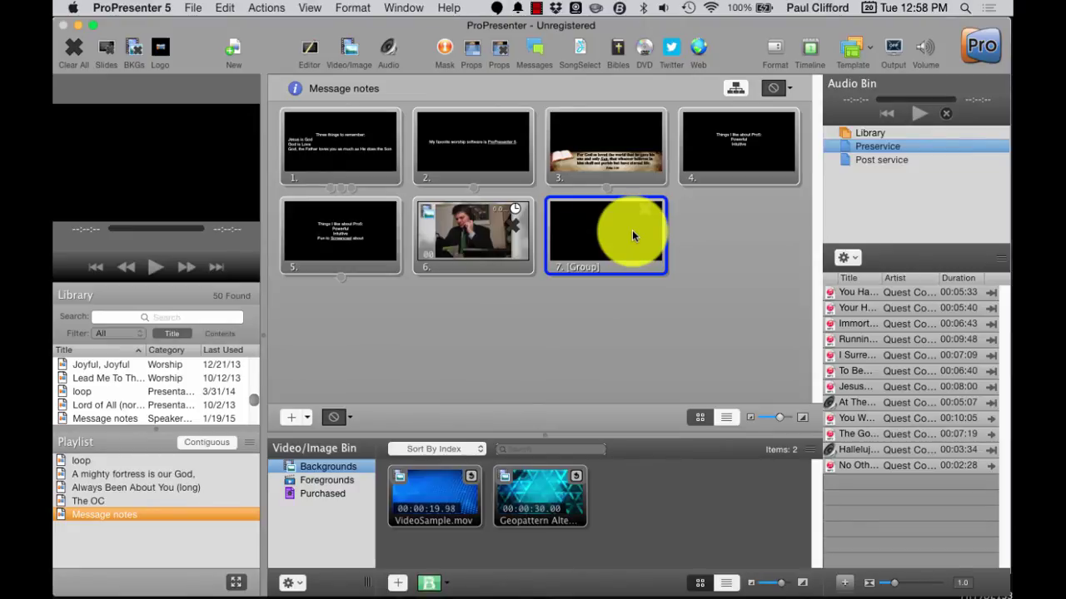
pyautogui.doubleClick(635, 236)
pyautogui.click(479, 188)
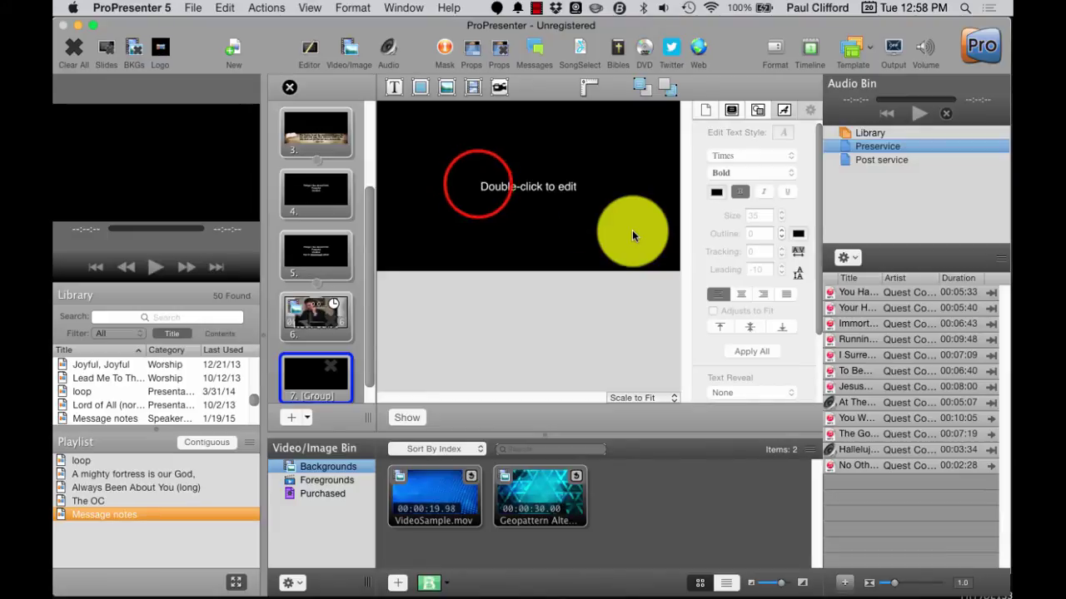
pyautogui.click(479, 187)
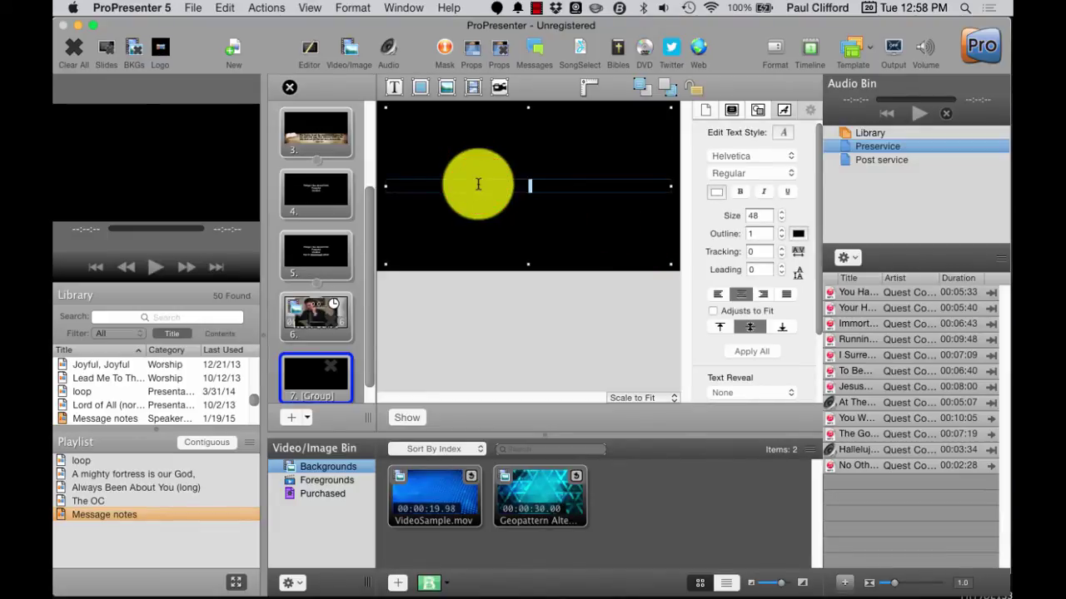
pyautogui.press('super+v')
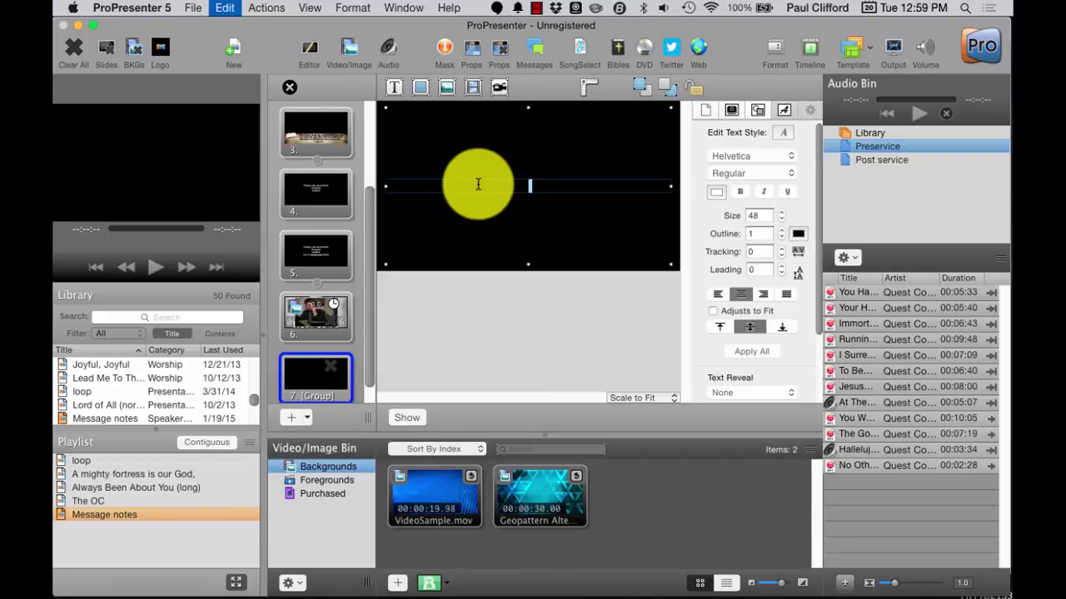
pyautogui.press('super+v')
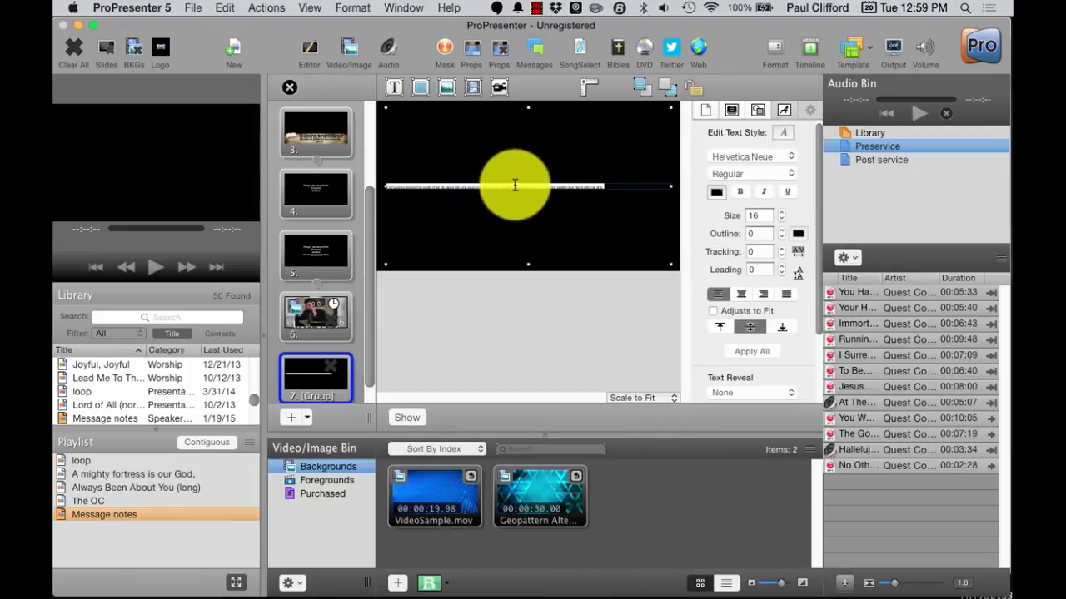
# - Try to enlarge the pasted verse to size 48 and make it bold without selecting its text
pyautogui.click(778, 214)
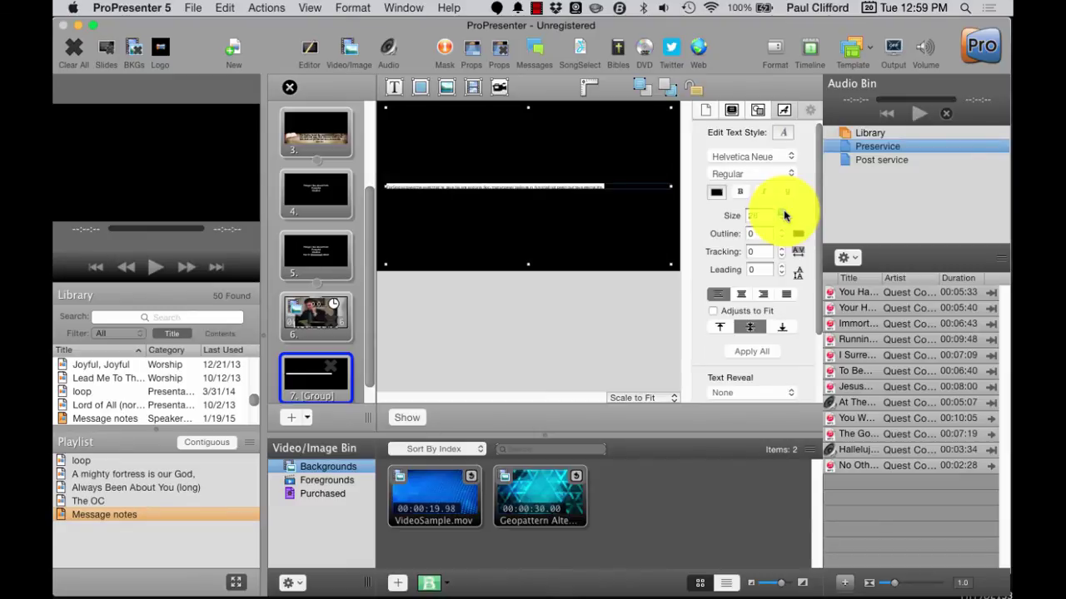
pyautogui.click(783, 213)
pyautogui.click(784, 214)
pyautogui.click(782, 214)
pyautogui.click(781, 221)
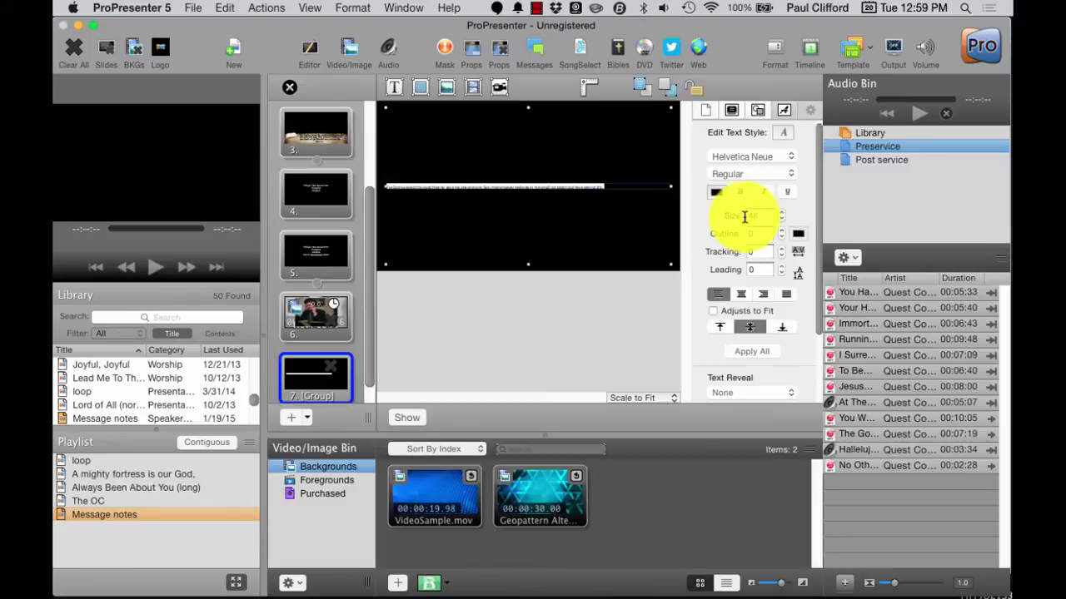
pyautogui.click(738, 193)
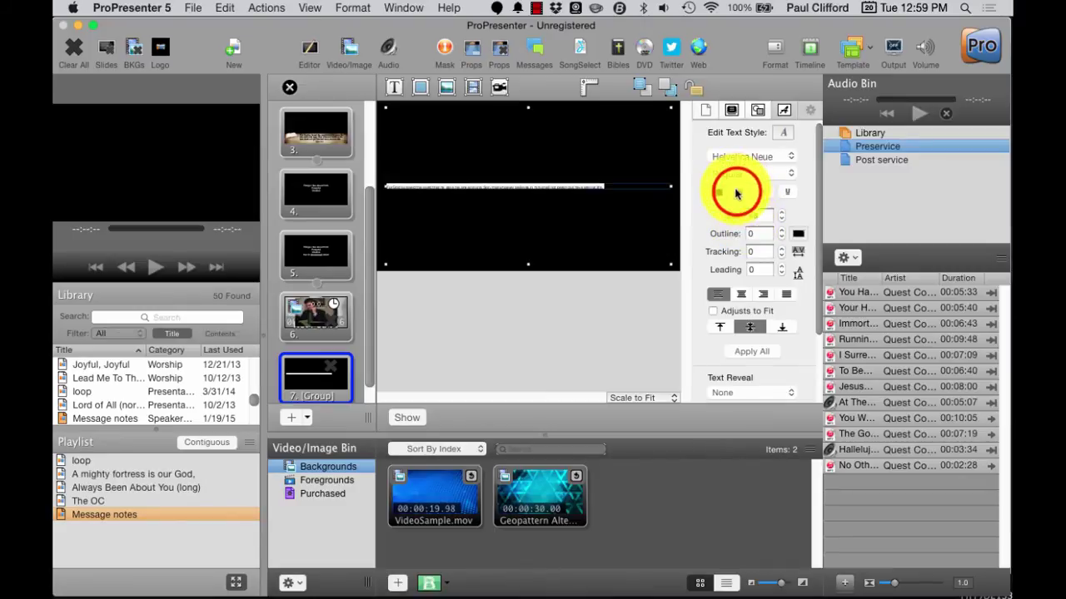
# - Select the whole verse on slide 7, set its font size to 48 and apply bold
pyautogui.click(540, 326)
pyautogui.doubleClick(583, 188)
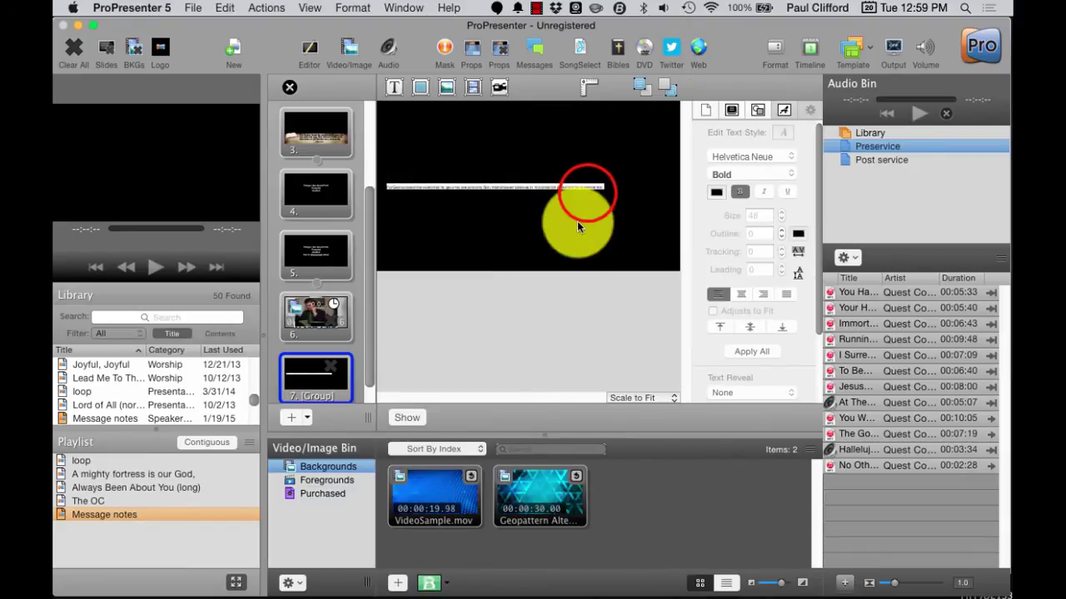
pyautogui.click(603, 183)
pyautogui.click(603, 184)
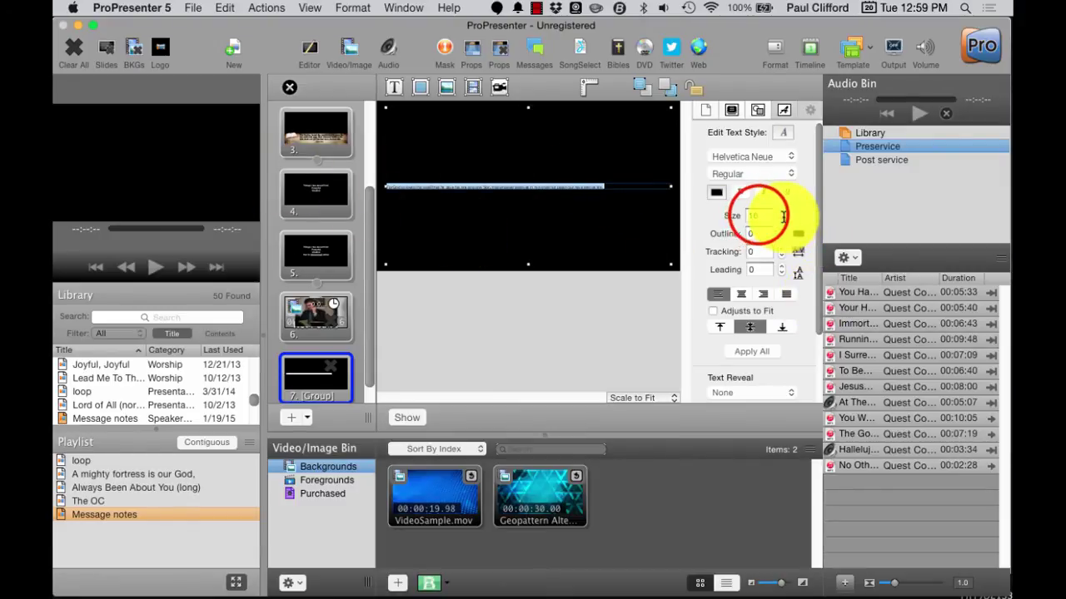
pyautogui.click(756, 215)
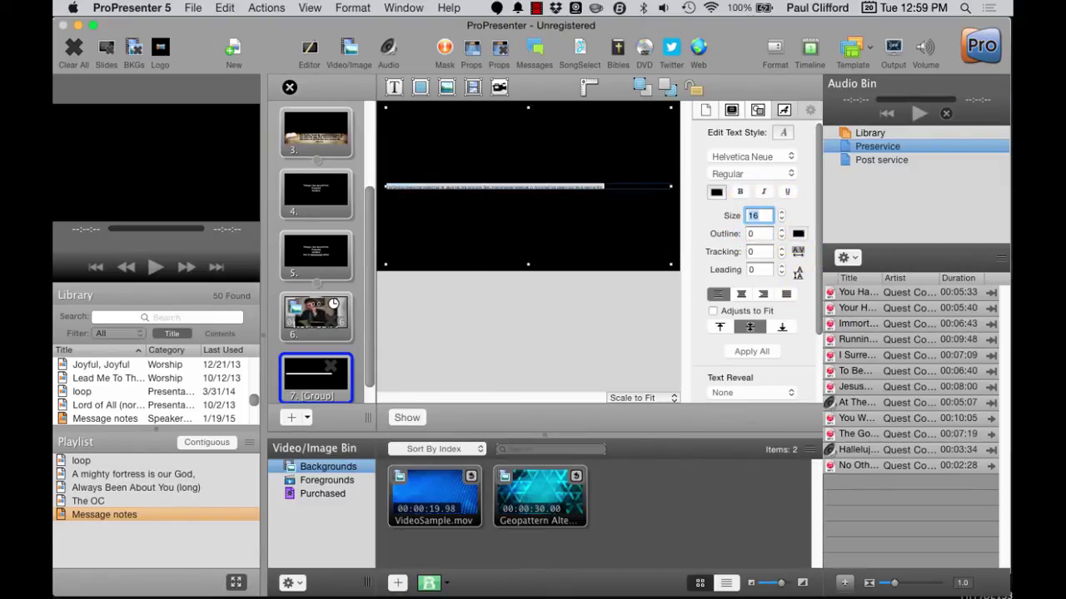
pyautogui.write('48')
pyautogui.press('Return')
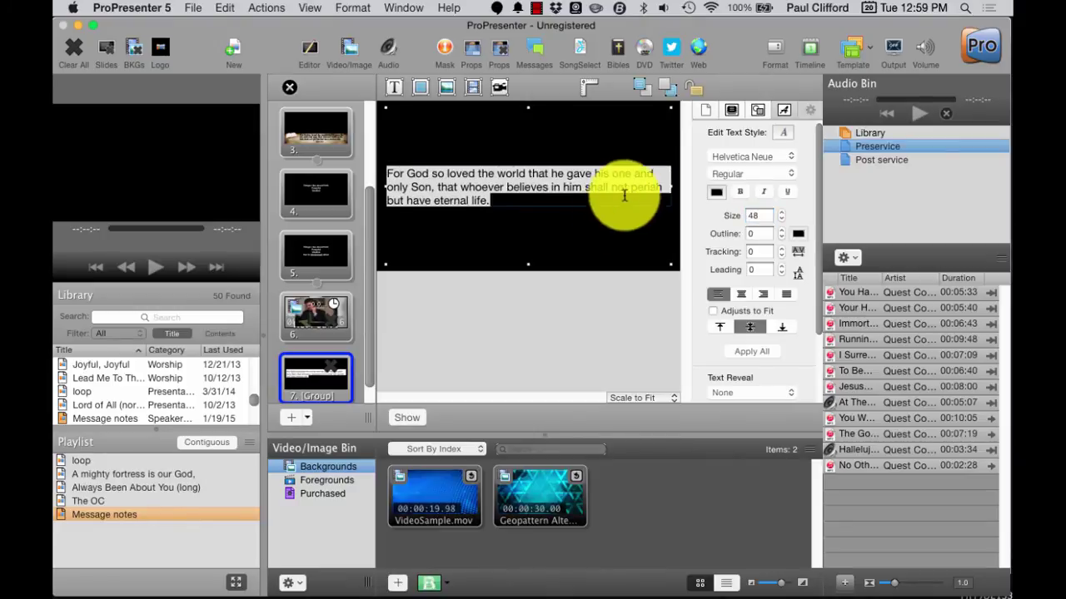
pyautogui.click(738, 188)
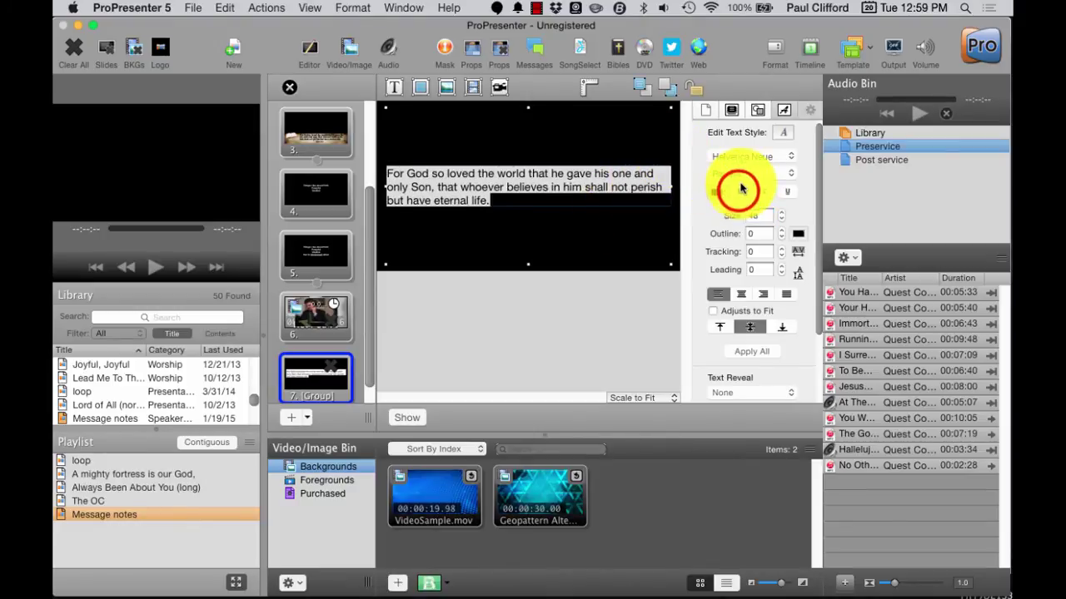
pyautogui.click(528, 193)
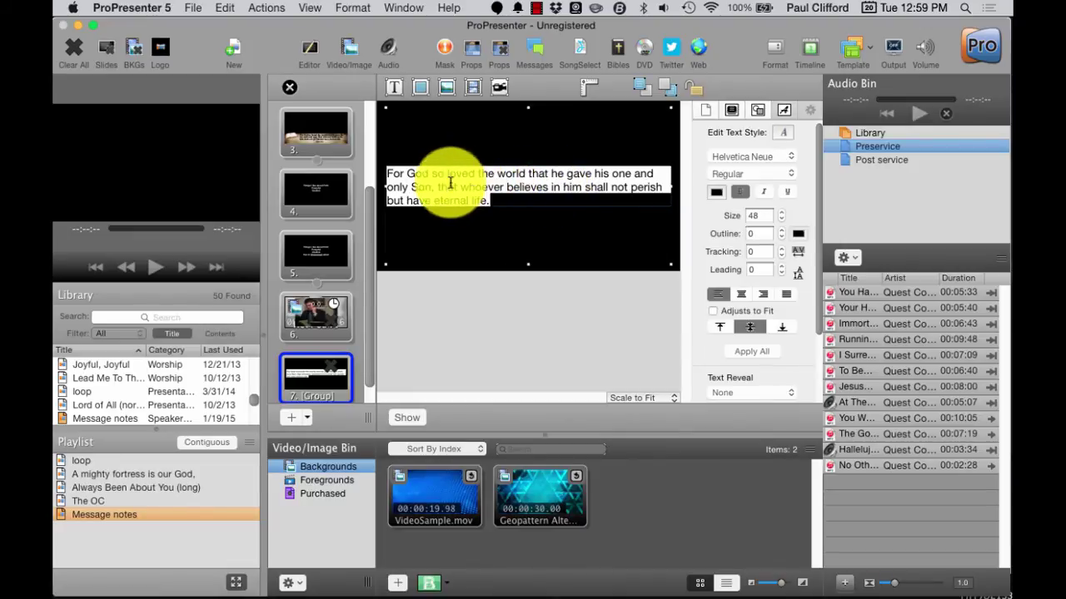
# - Select the word "Son" in the verse on slide 7 and make it italic and underlined
pyautogui.click(409, 185)
pyautogui.doubleClick(420, 186)
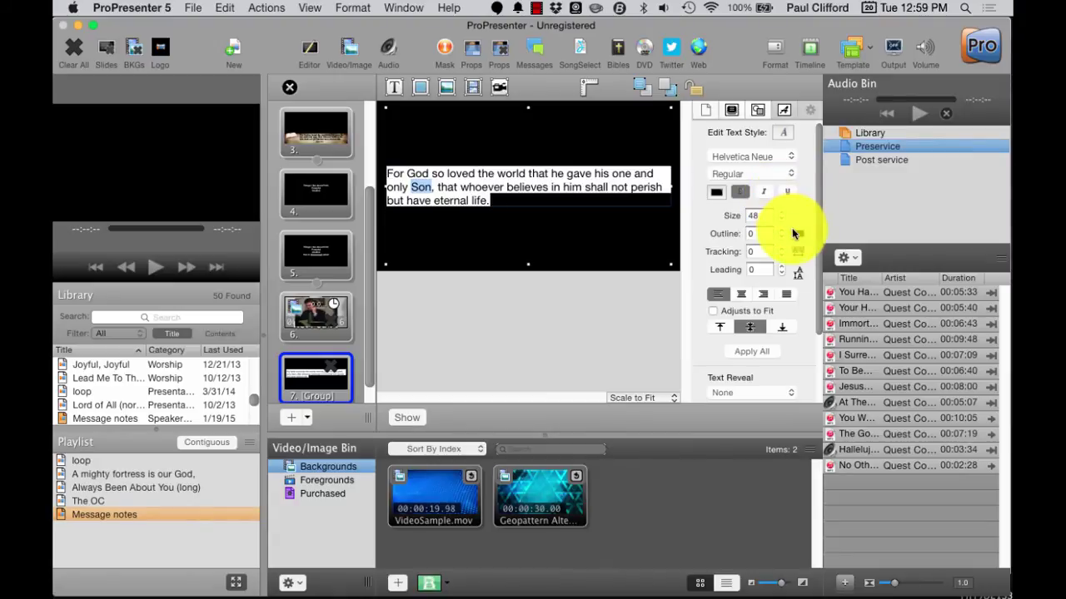
pyautogui.click(764, 193)
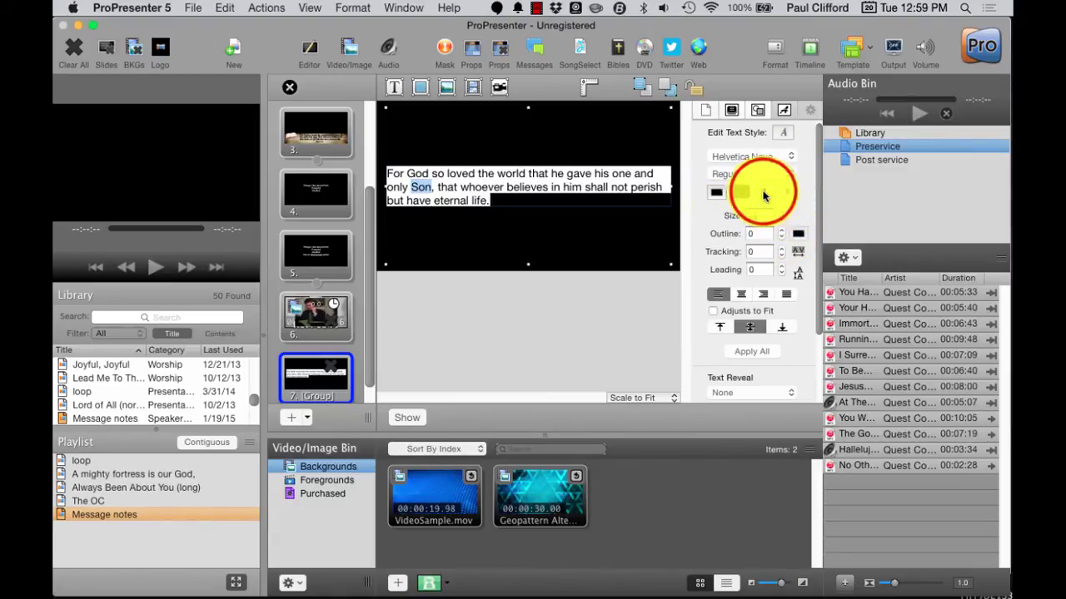
pyautogui.click(786, 193)
pyautogui.click(576, 229)
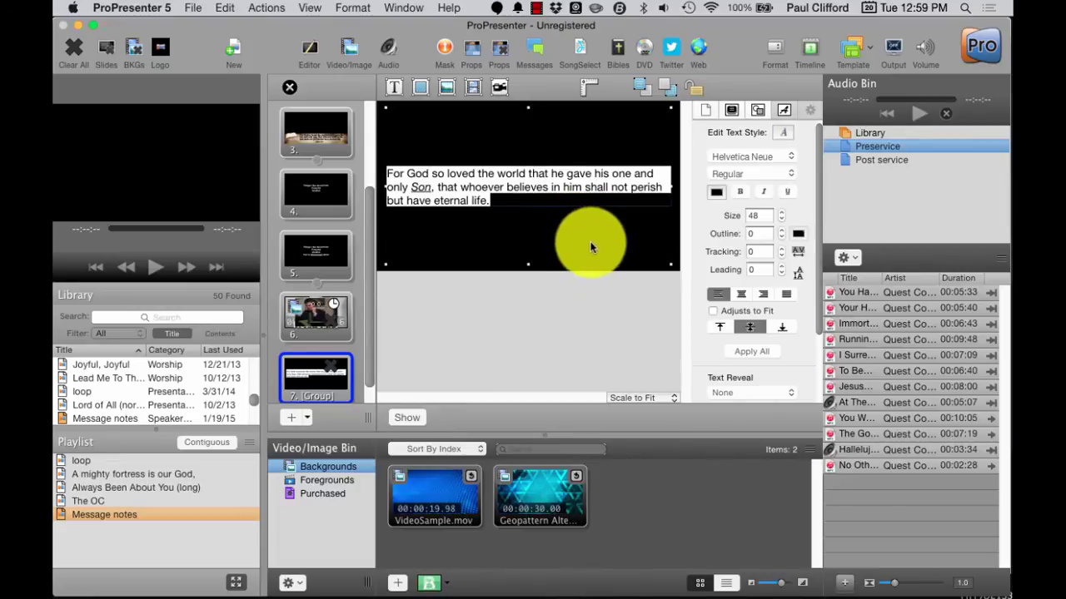
# - View the available text colors for the verse on slide 7 and close the color picker without choosing one
pyautogui.click(715, 187)
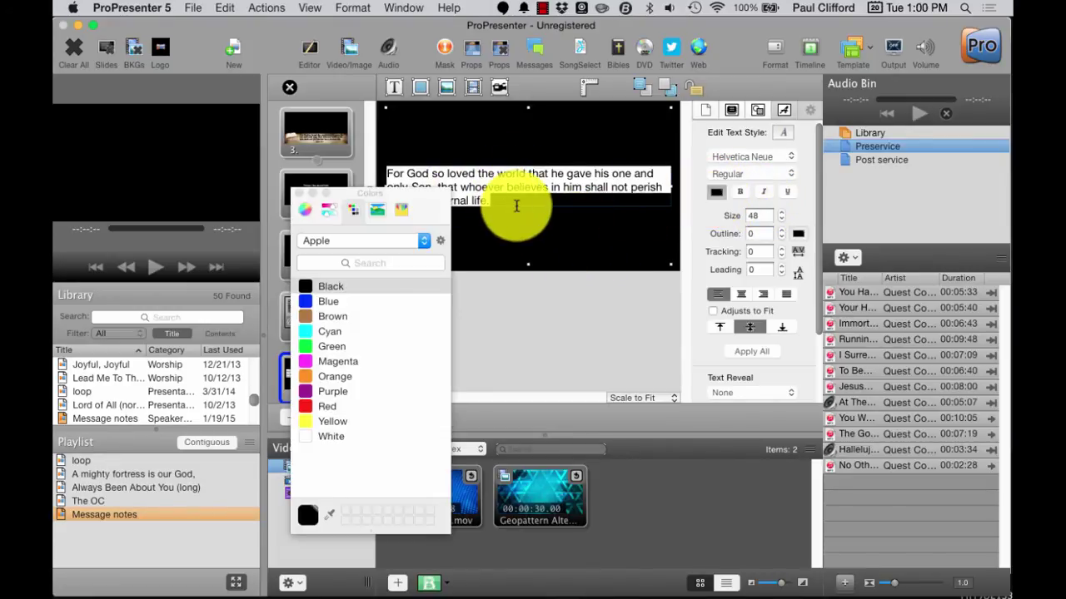
pyautogui.moveTo(293, 195); pyautogui.dragTo(293, 194)
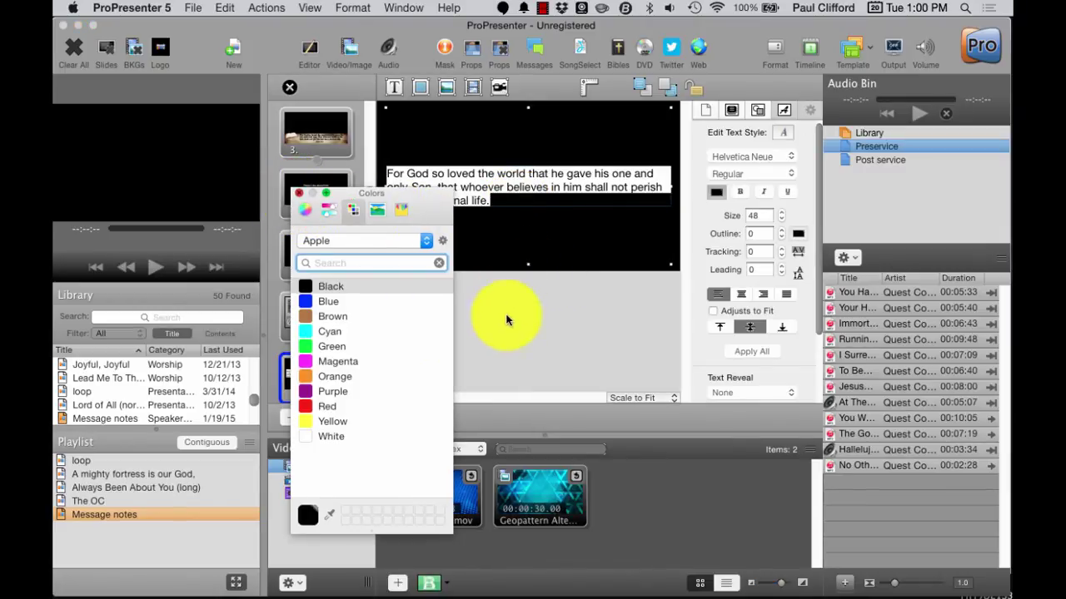
pyautogui.click(505, 319)
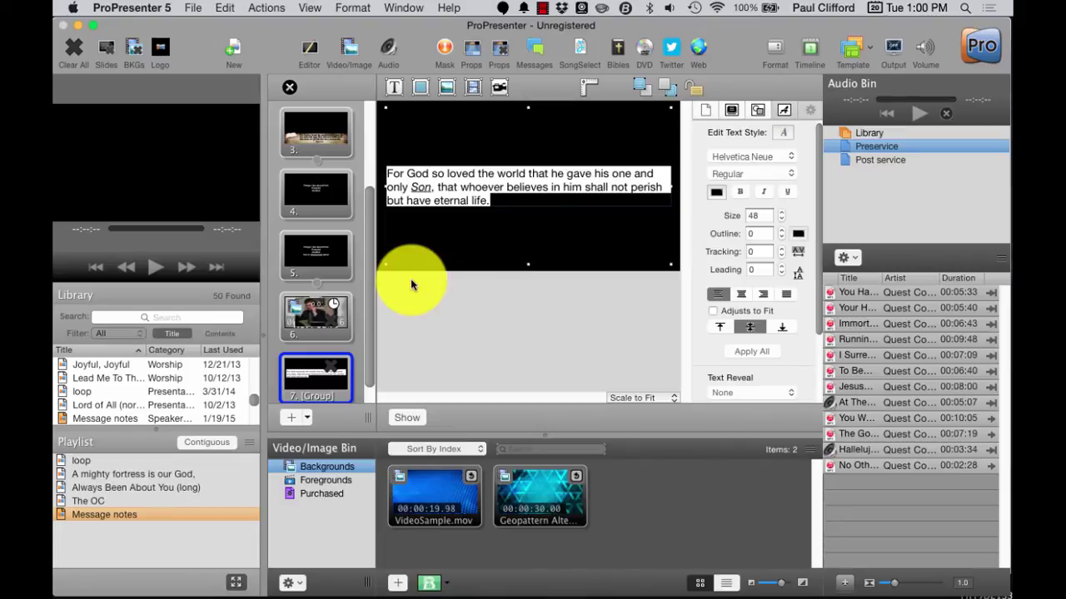